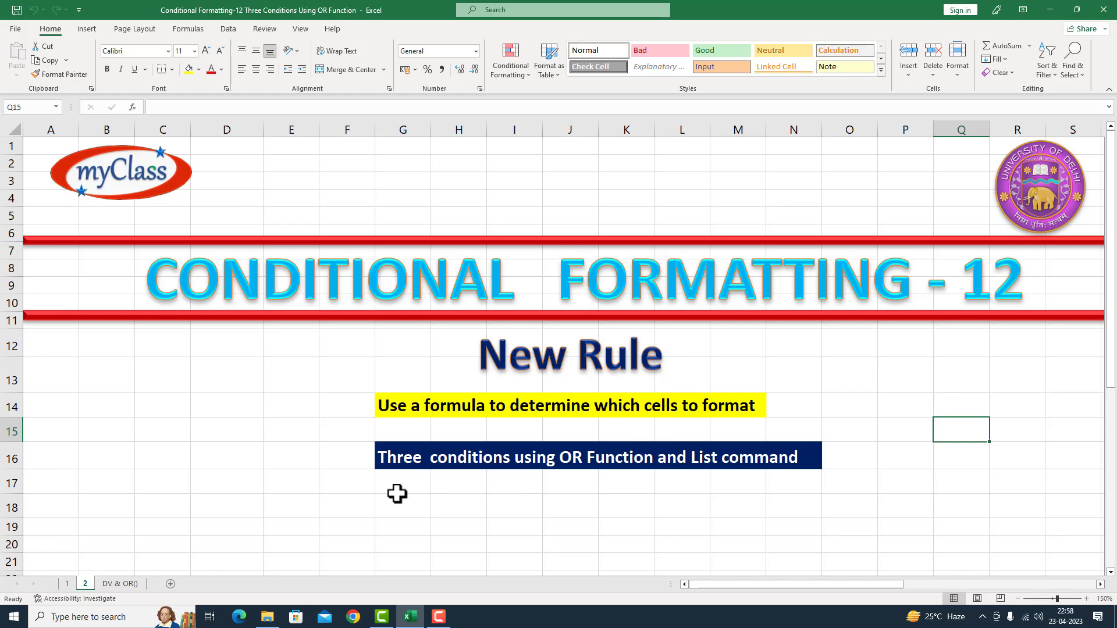
Step: Open the DV & OR() sheet and look through the car sales table down to the 2022 rows
click(120, 584)
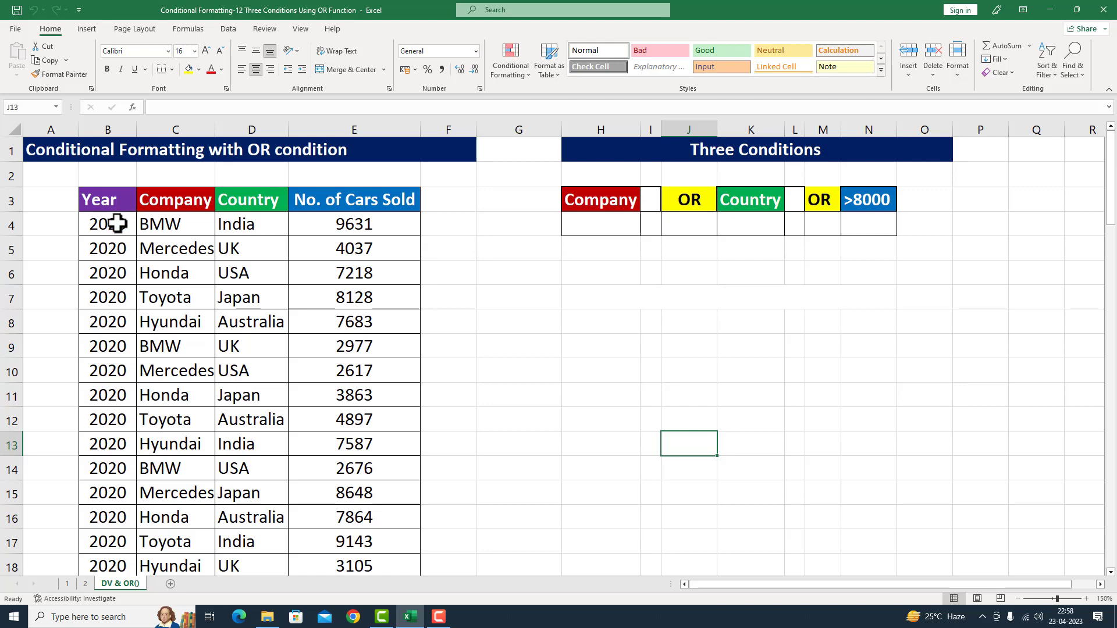
scroll(116, 223, down, 7)
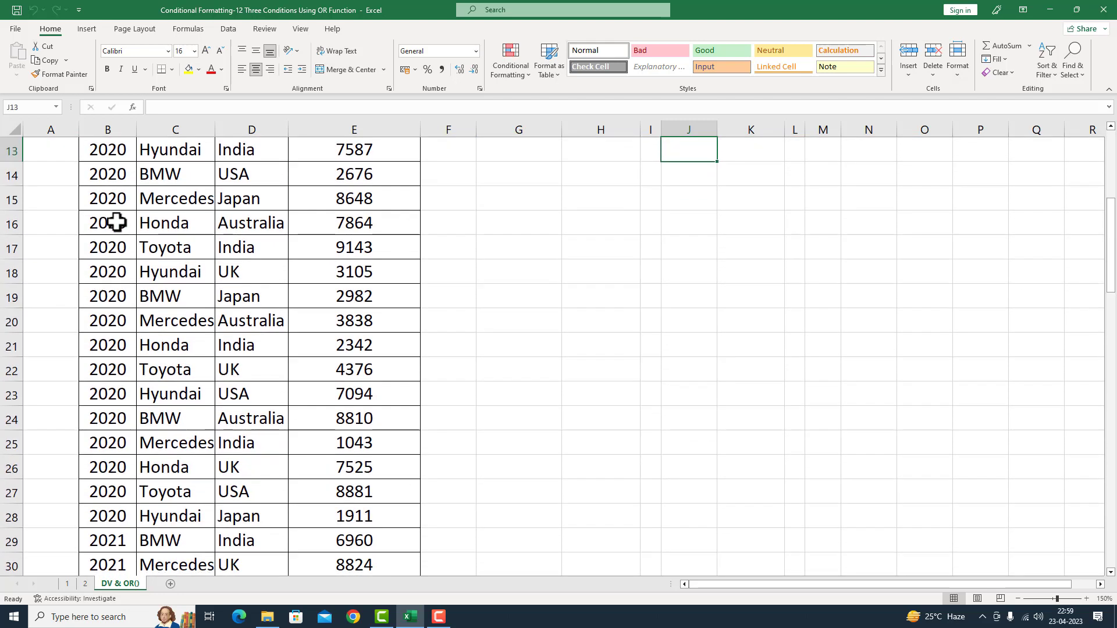
scroll(116, 223, down, 5)
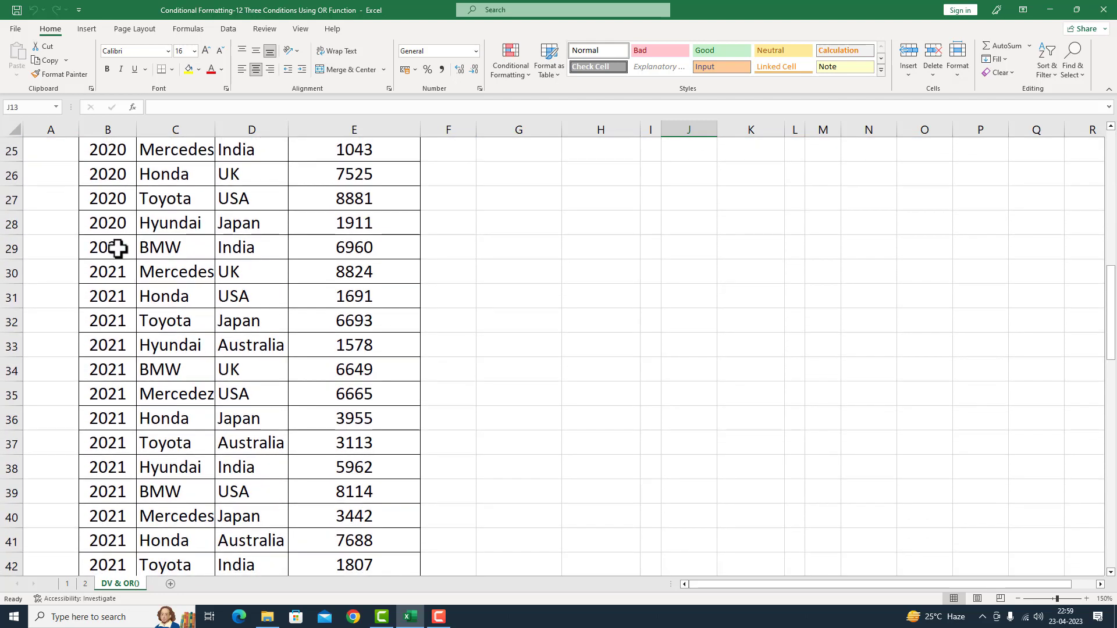
scroll(117, 248, down, 9)
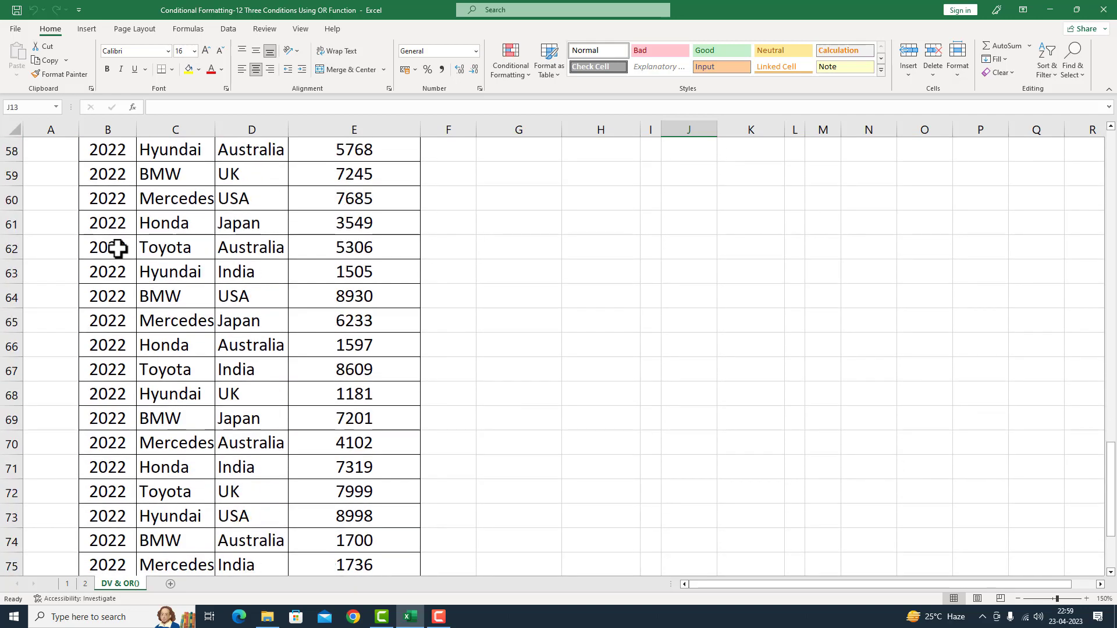
scroll(109, 299, up, 1)
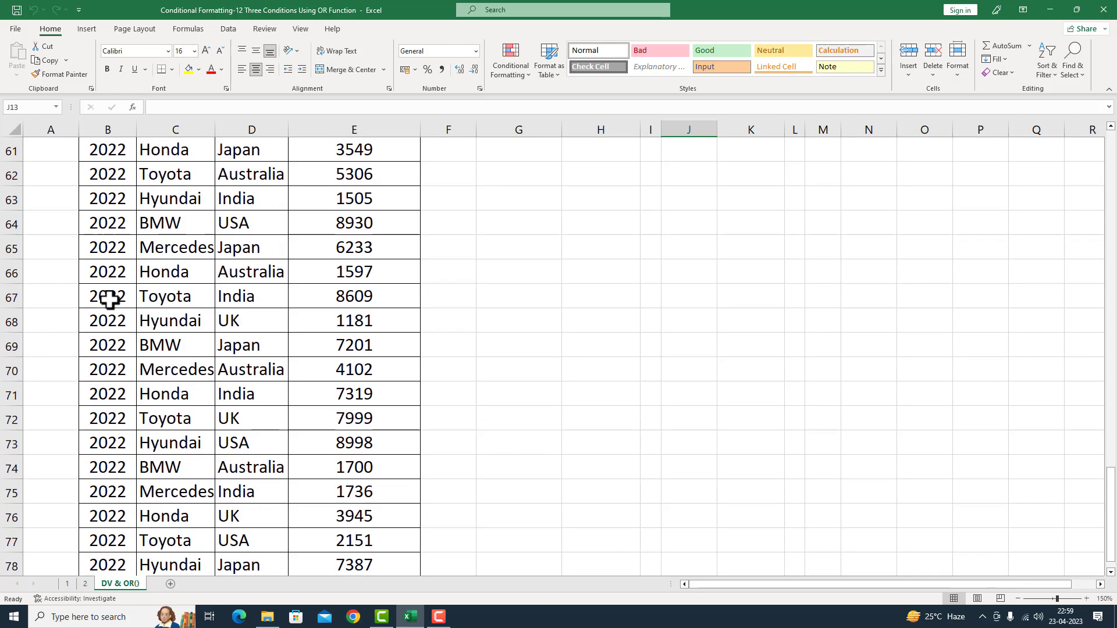
scroll(110, 299, up, 20)
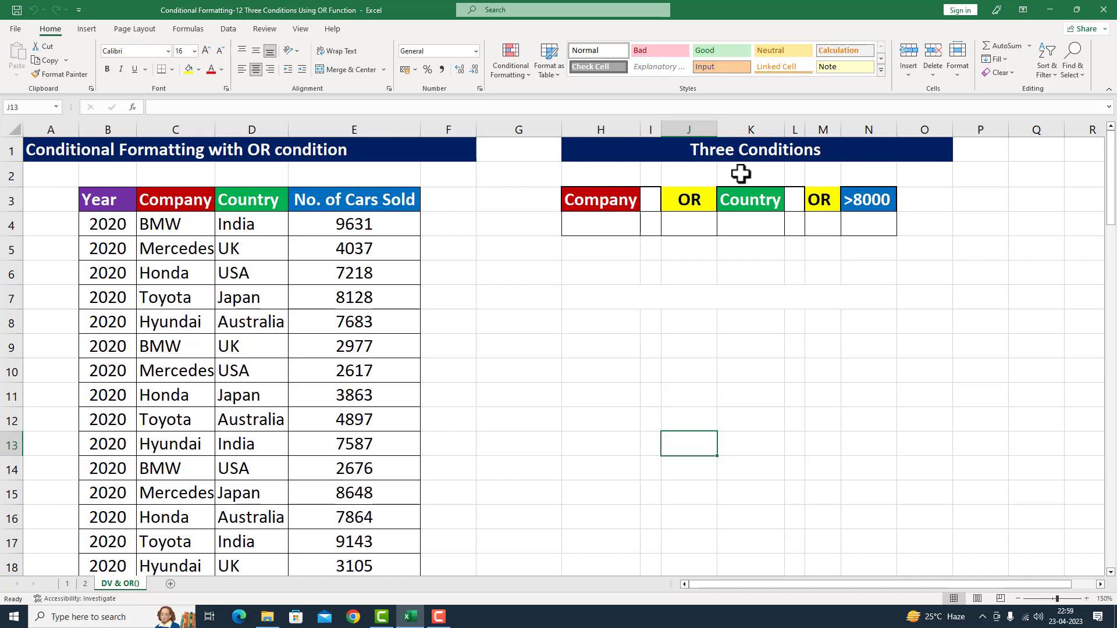
Step: Add a List data validation to cell H4 under Company, using =$C$4:$C$8 as its source
click(627, 200)
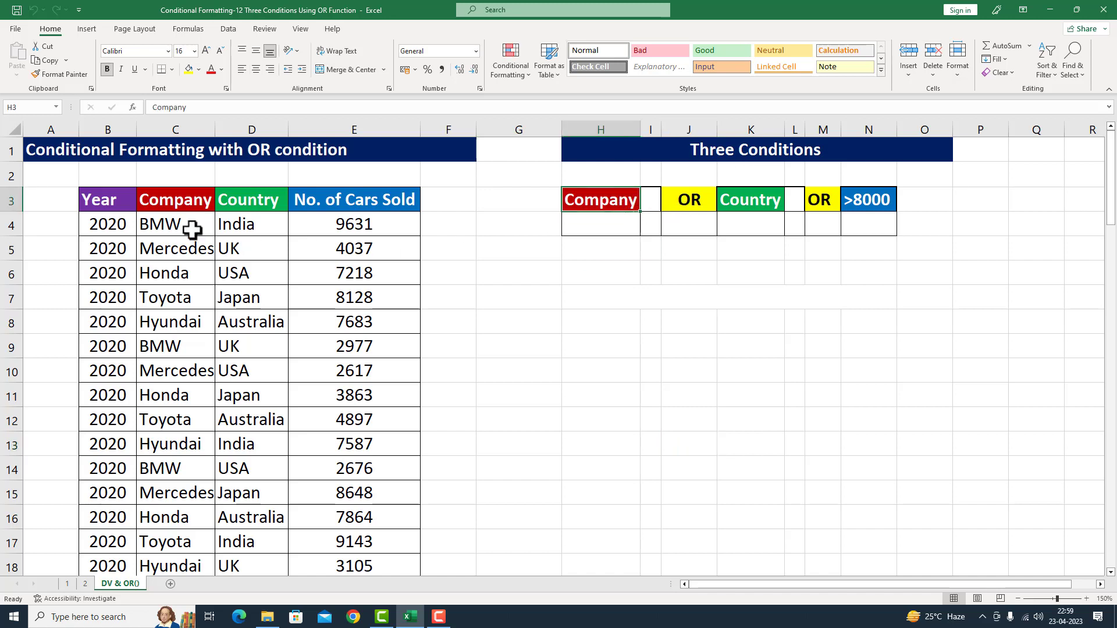
click(602, 222)
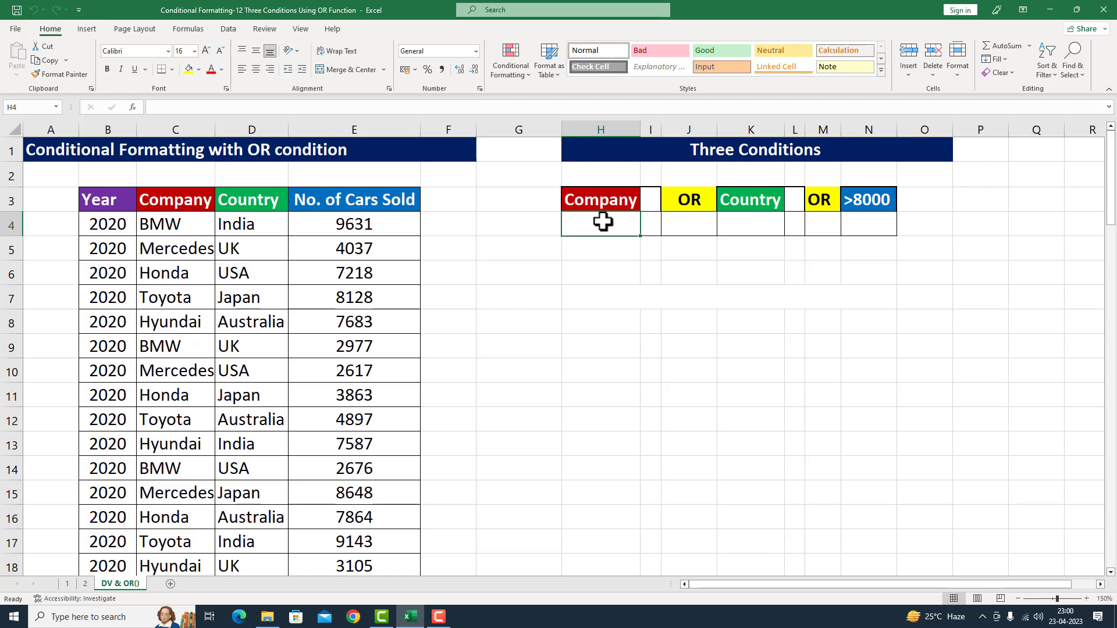
click(224, 30)
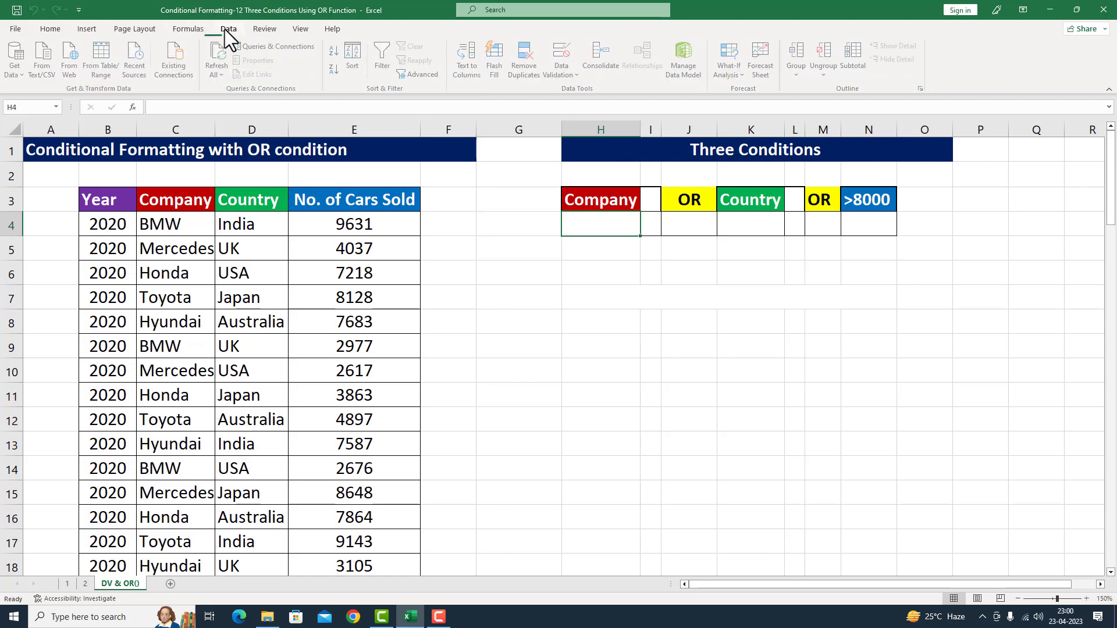
click(575, 74)
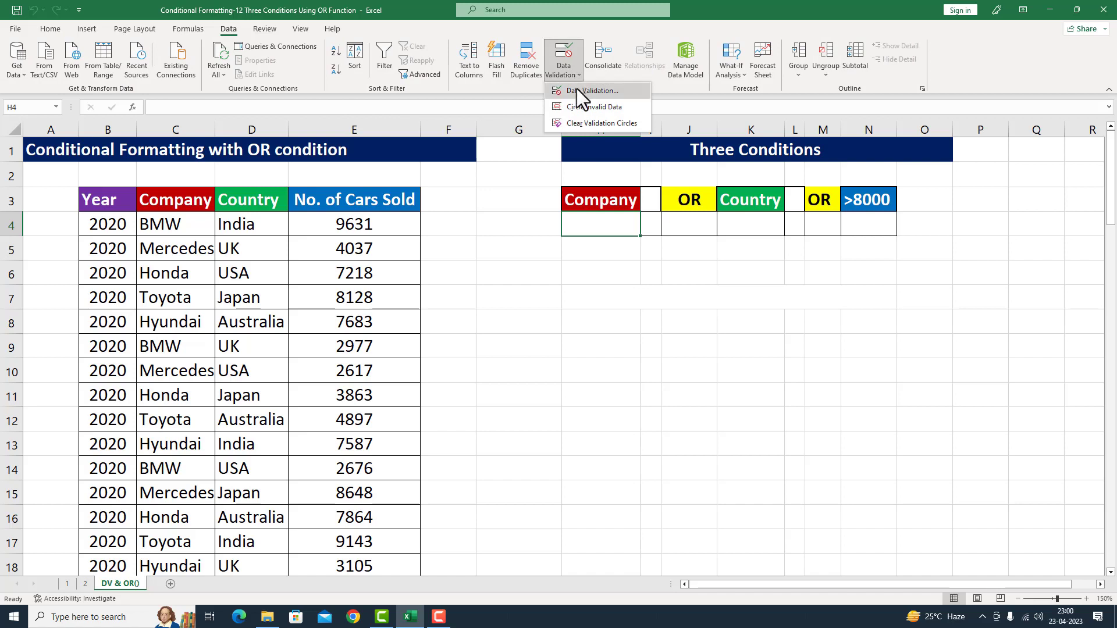
click(580, 91)
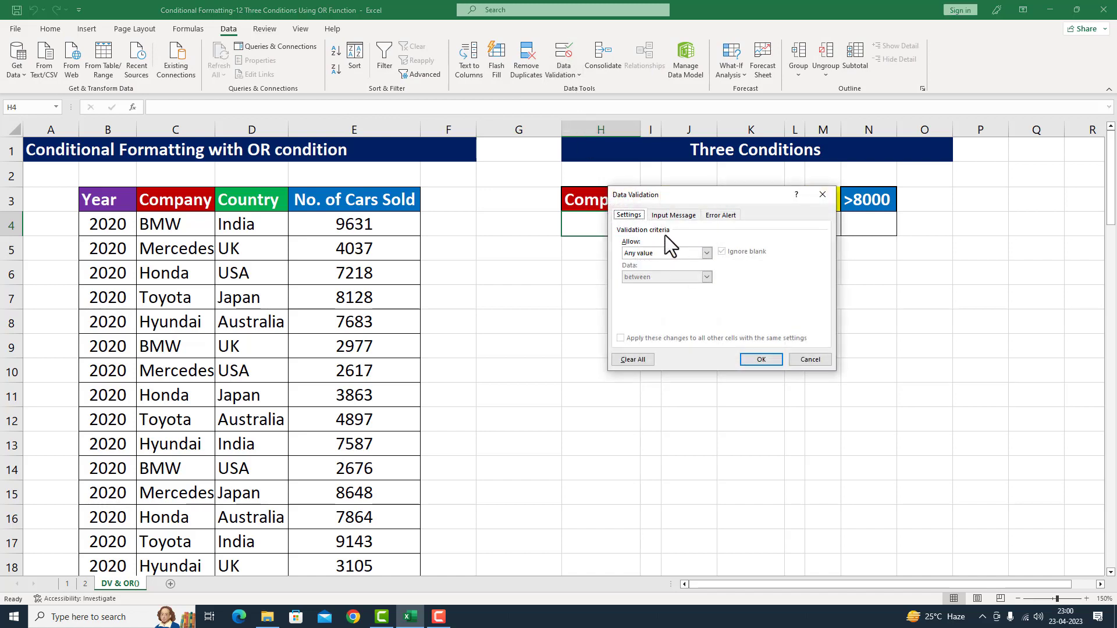
click(707, 254)
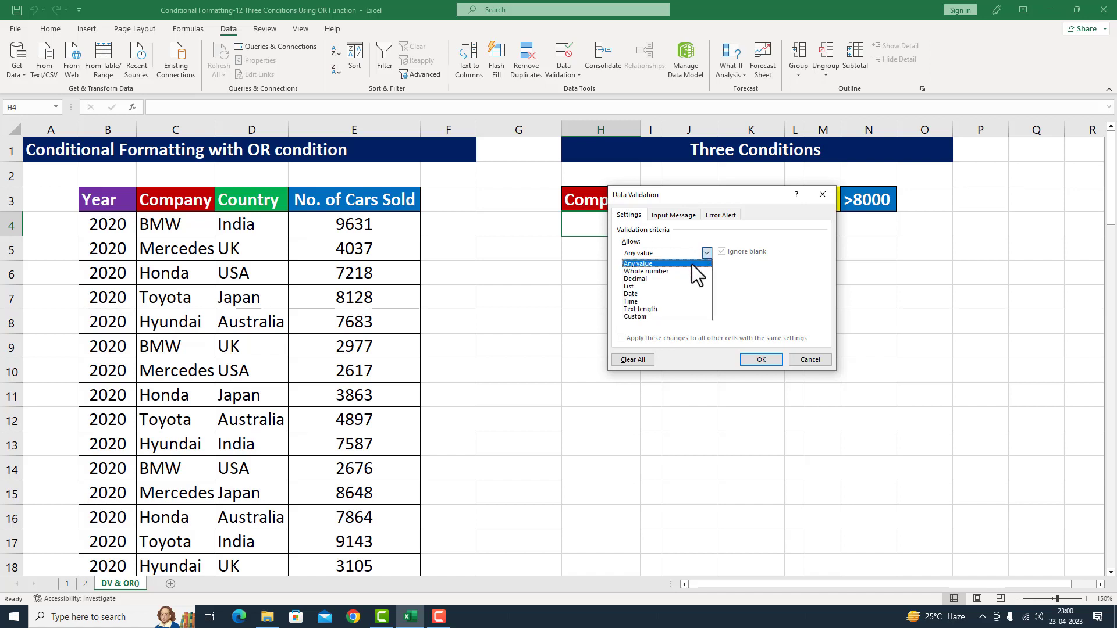
click(651, 287)
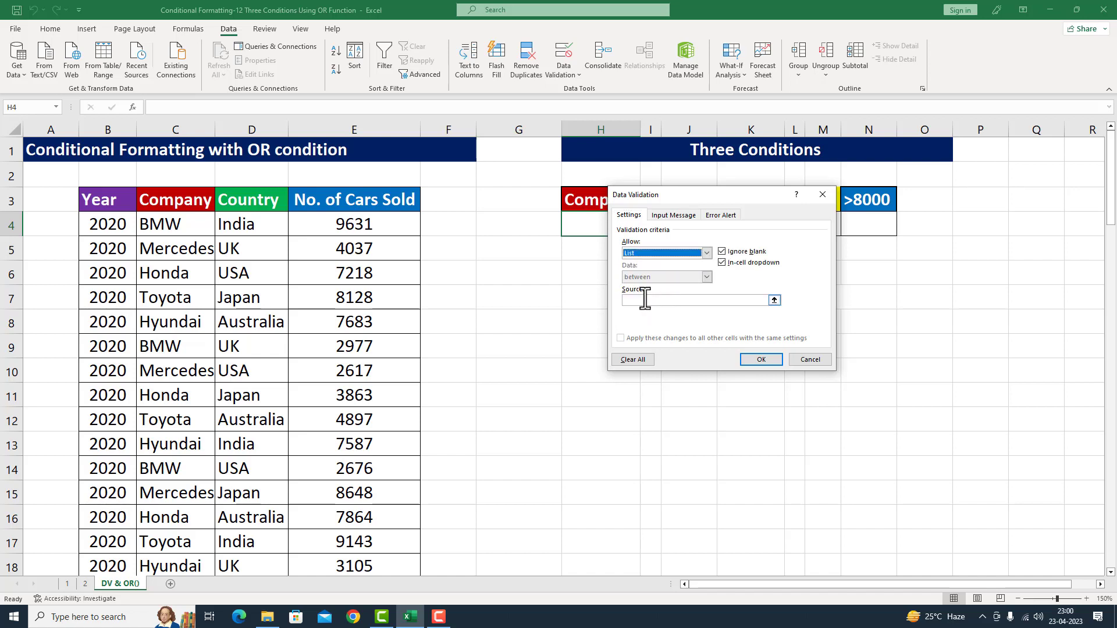
click(644, 300)
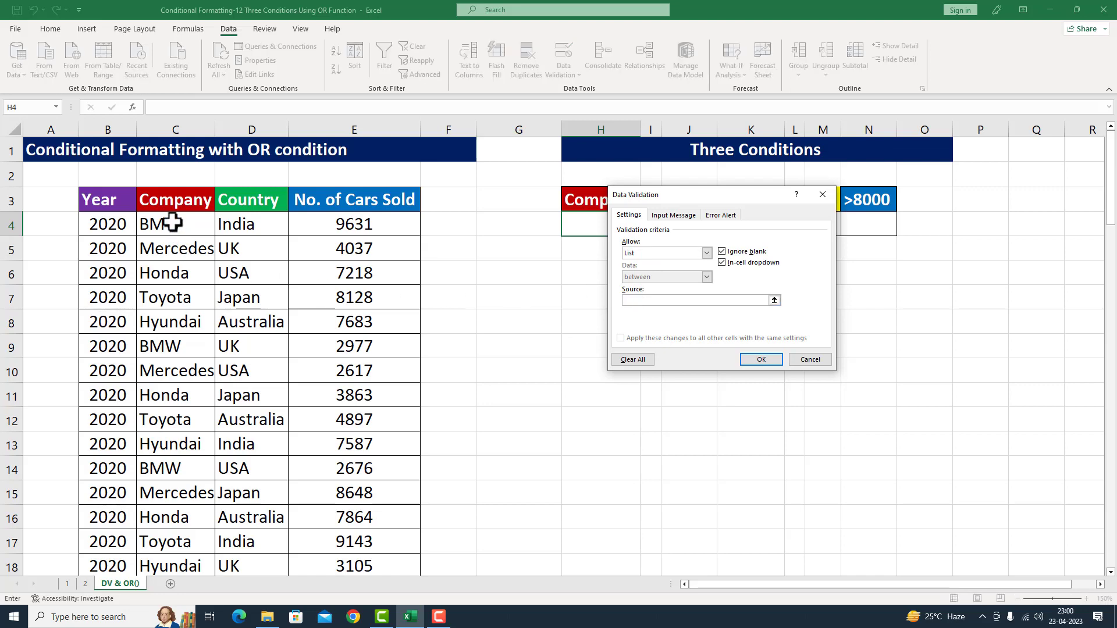
drag(169, 224, 179, 317)
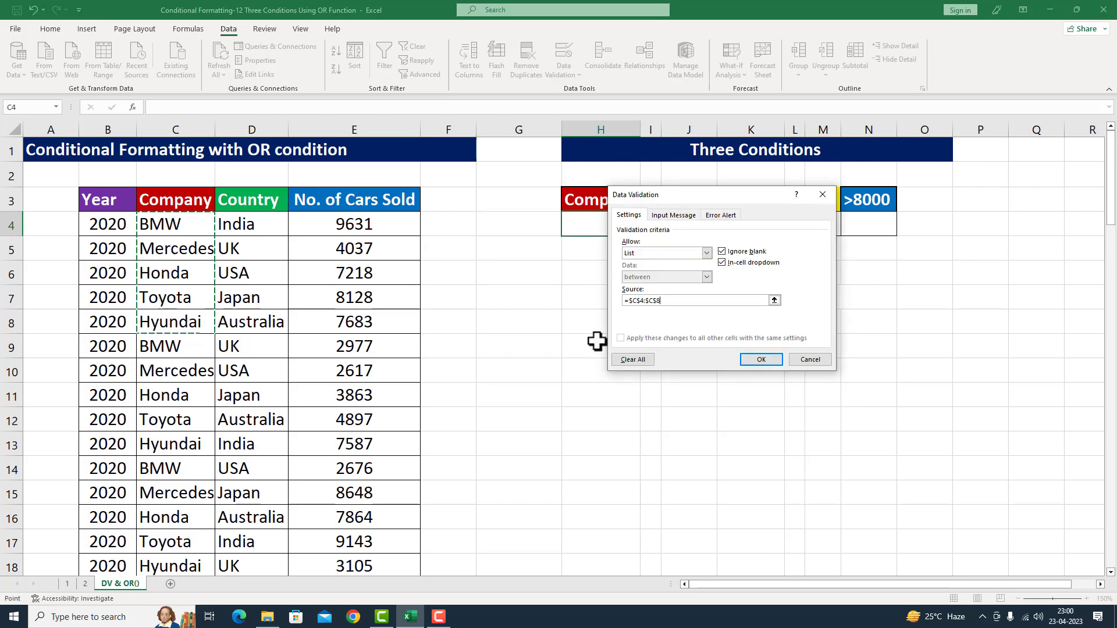
click(759, 359)
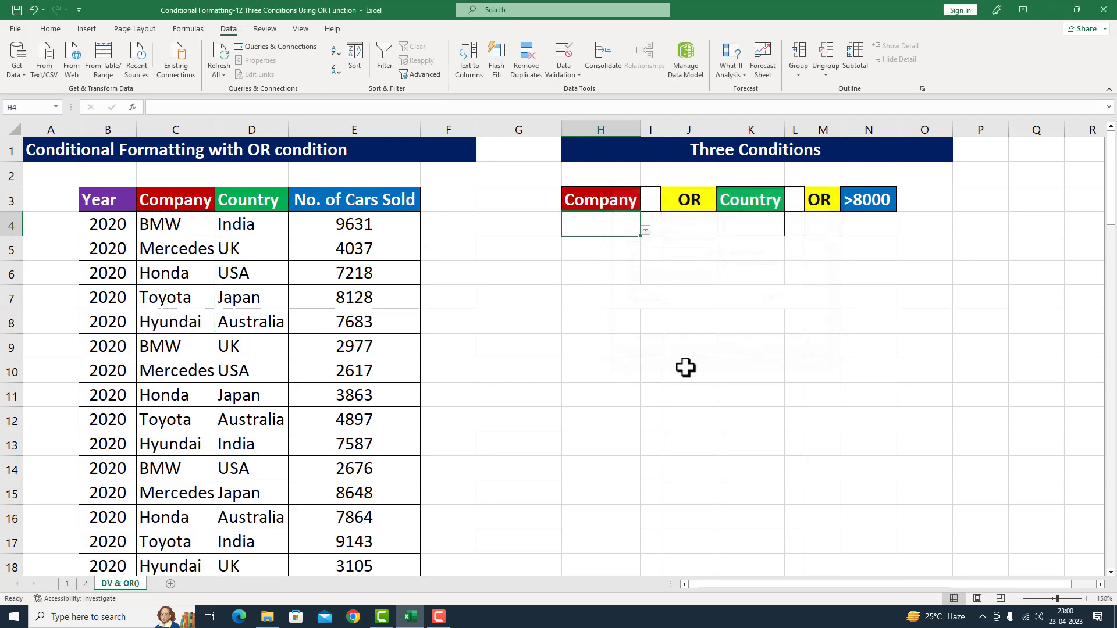
Step: Choose Honda as the company in H4 and fill the adjacent cell I4 with light green
click(645, 231)
click(560, 266)
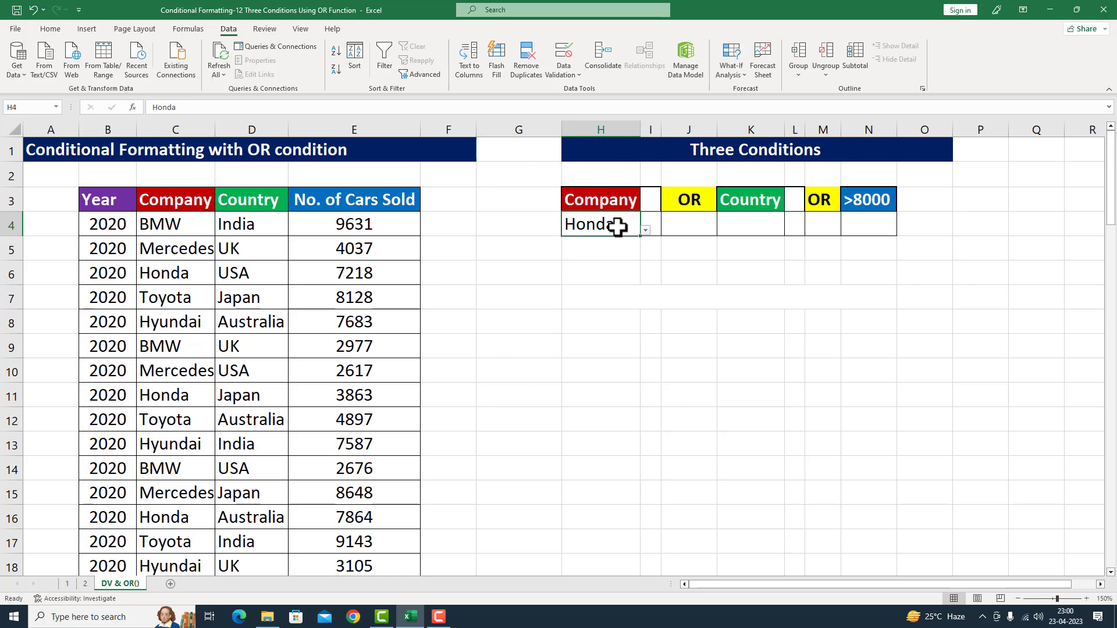
click(651, 220)
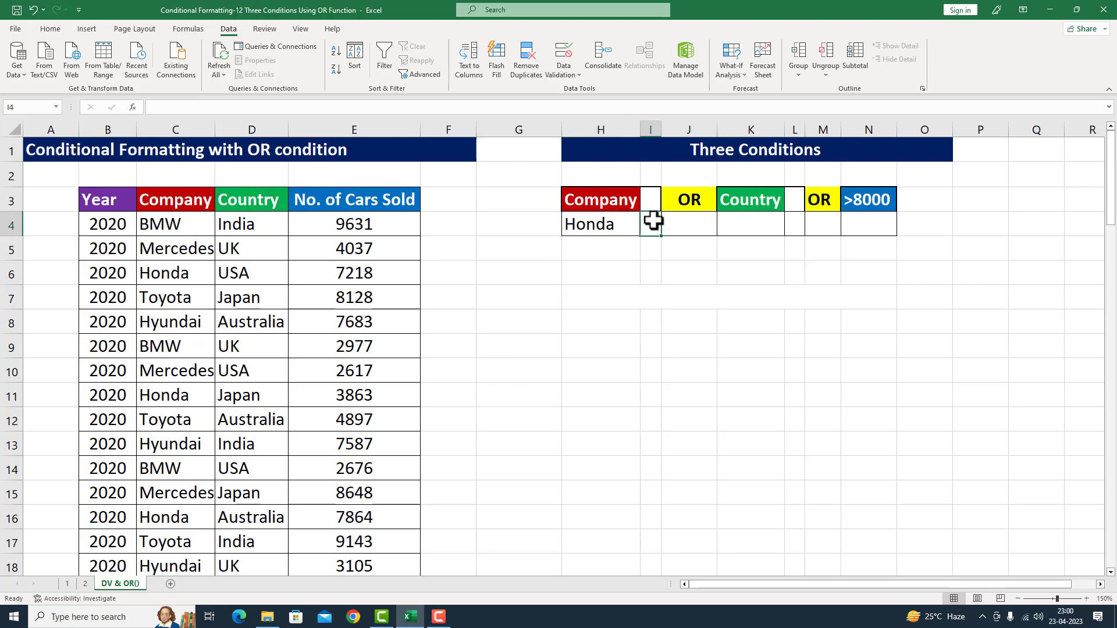
click(41, 26)
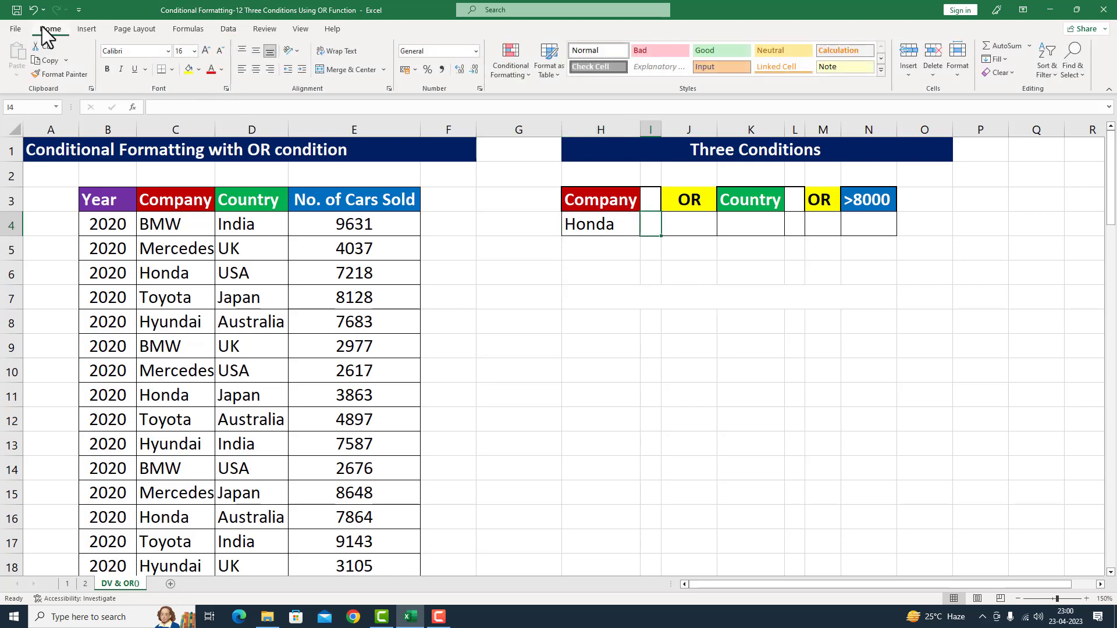
click(199, 69)
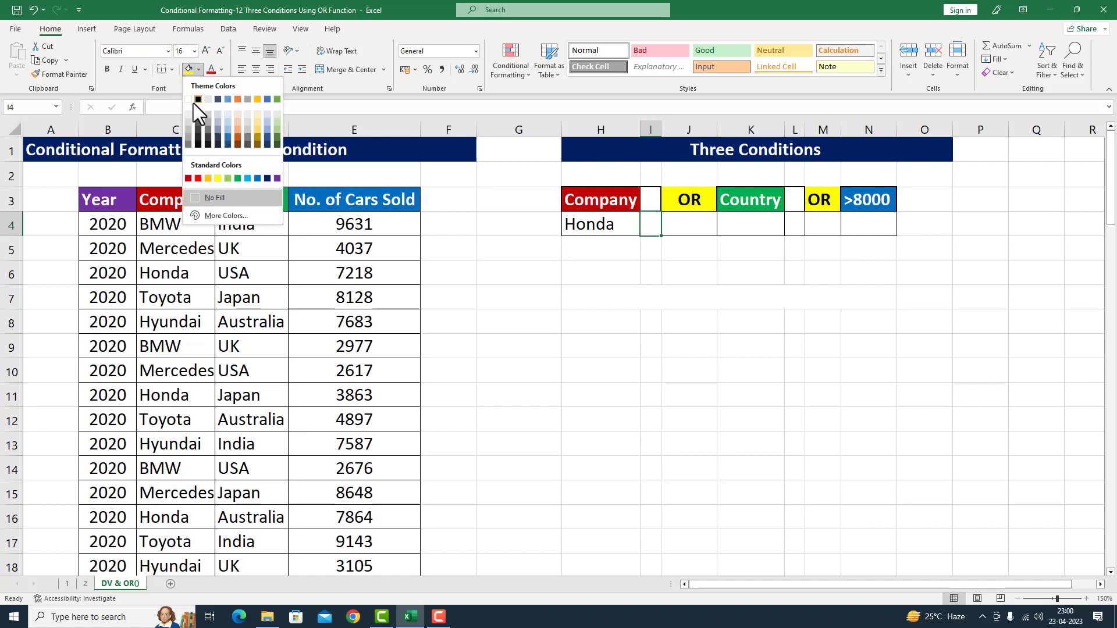
click(228, 177)
click(579, 225)
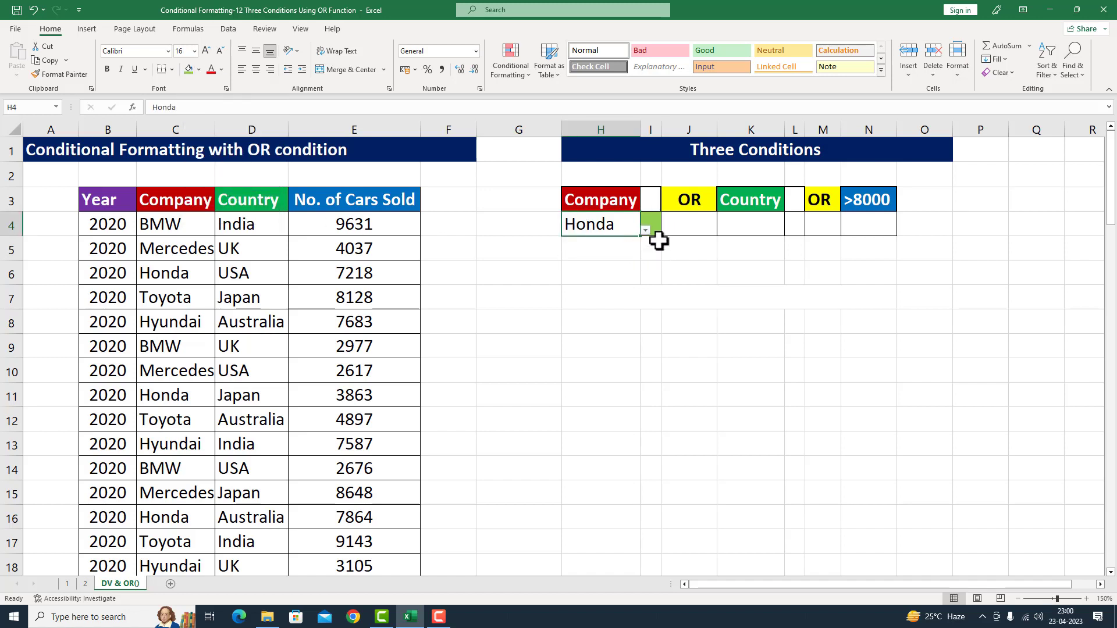
Step: Add a List data validation to cell K4 under Country, using =$D$4:$D$8 as its source
click(735, 226)
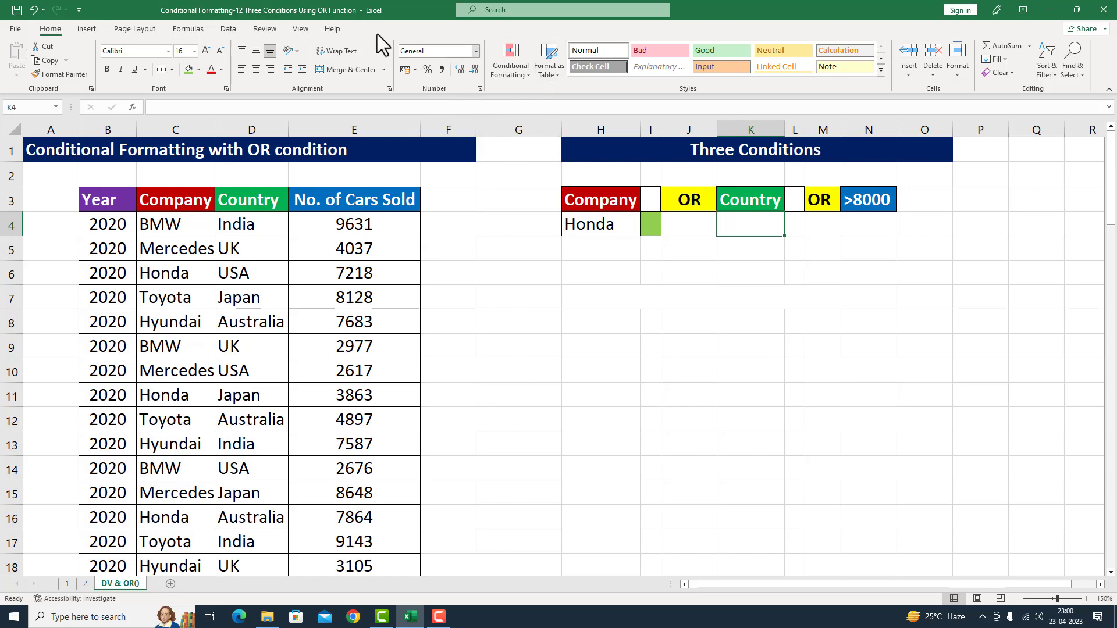
click(235, 32)
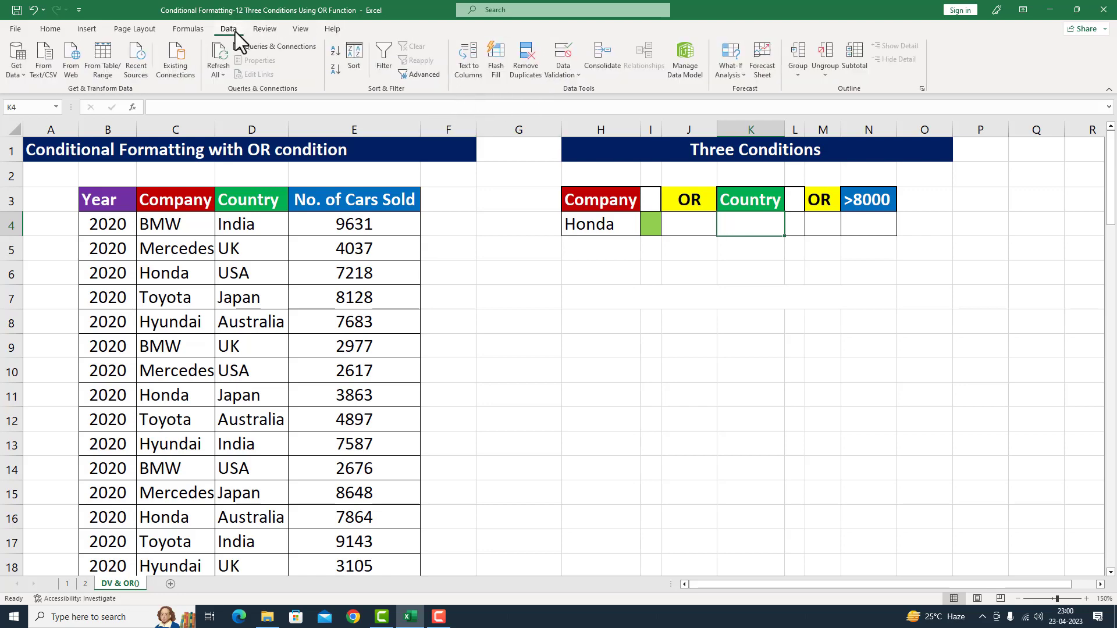
click(579, 76)
click(577, 90)
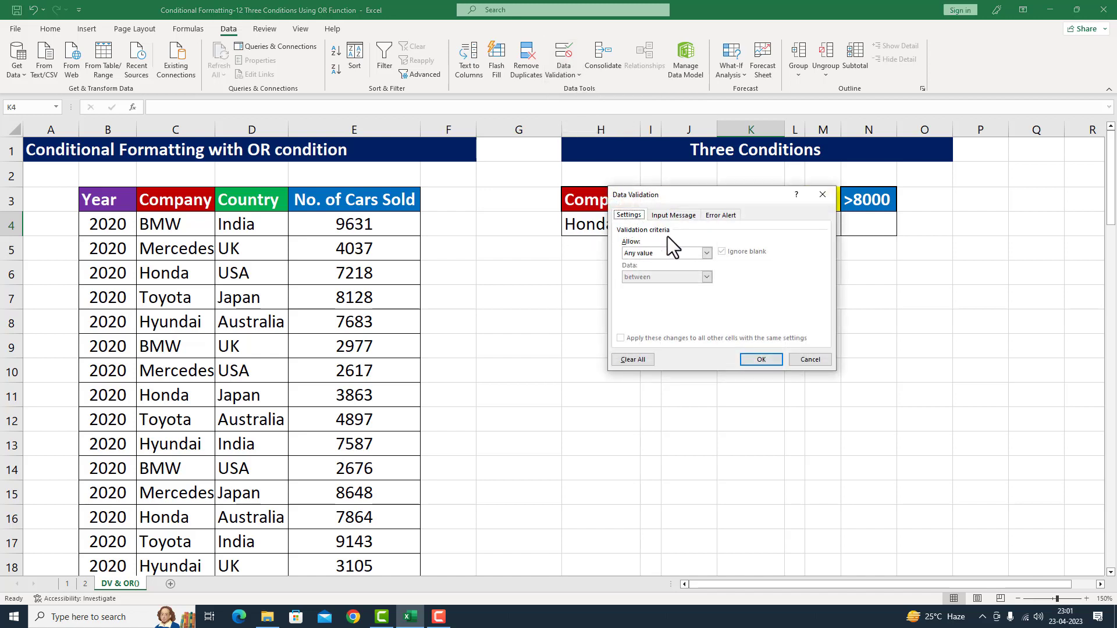
click(707, 253)
click(644, 288)
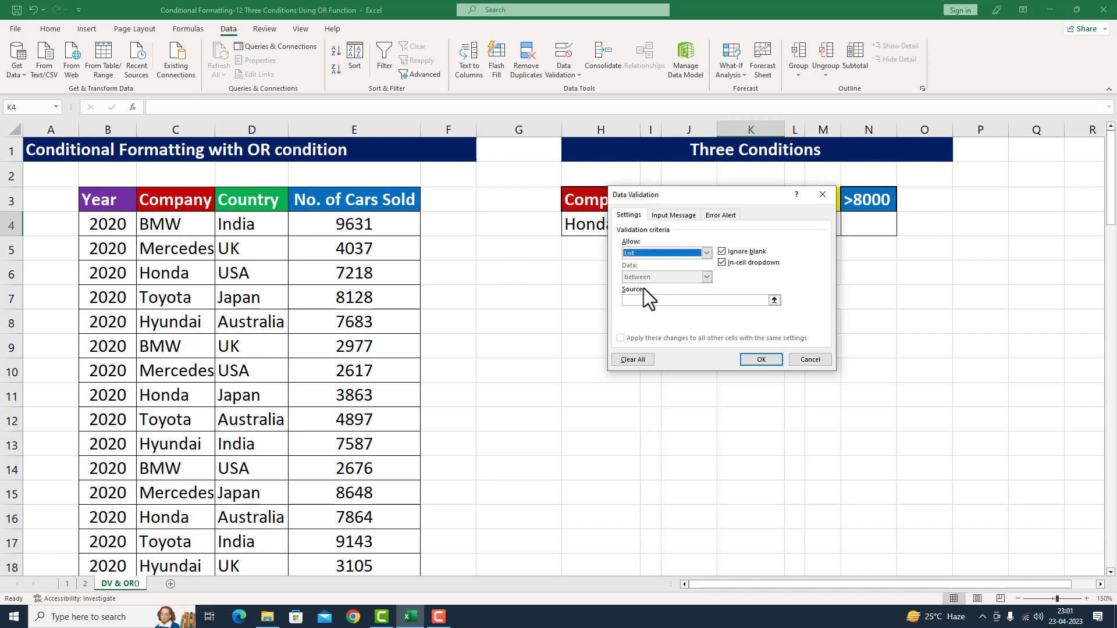
click(640, 300)
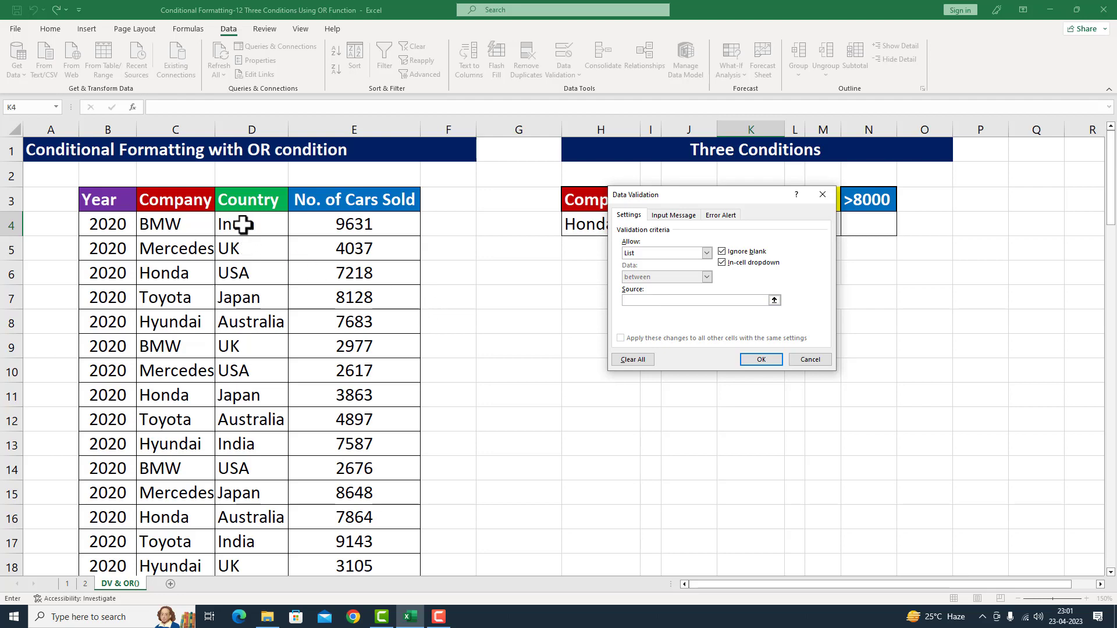
drag(249, 223, 242, 315)
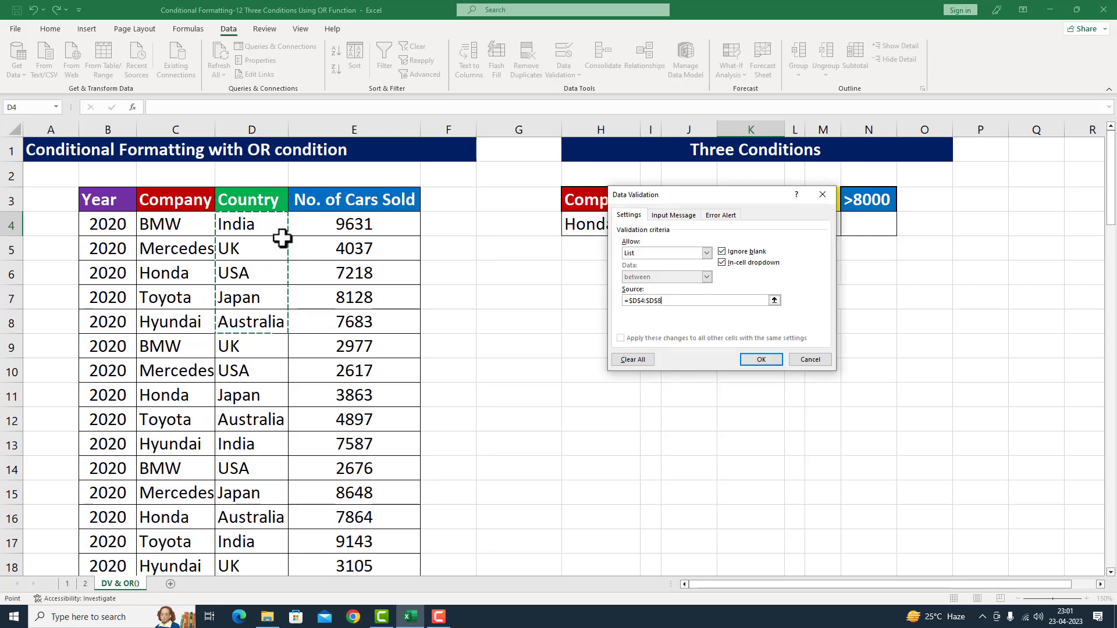
click(761, 359)
Step: Choose USA as the country in K4 and fill the adjacent cell L4 with light green
click(790, 232)
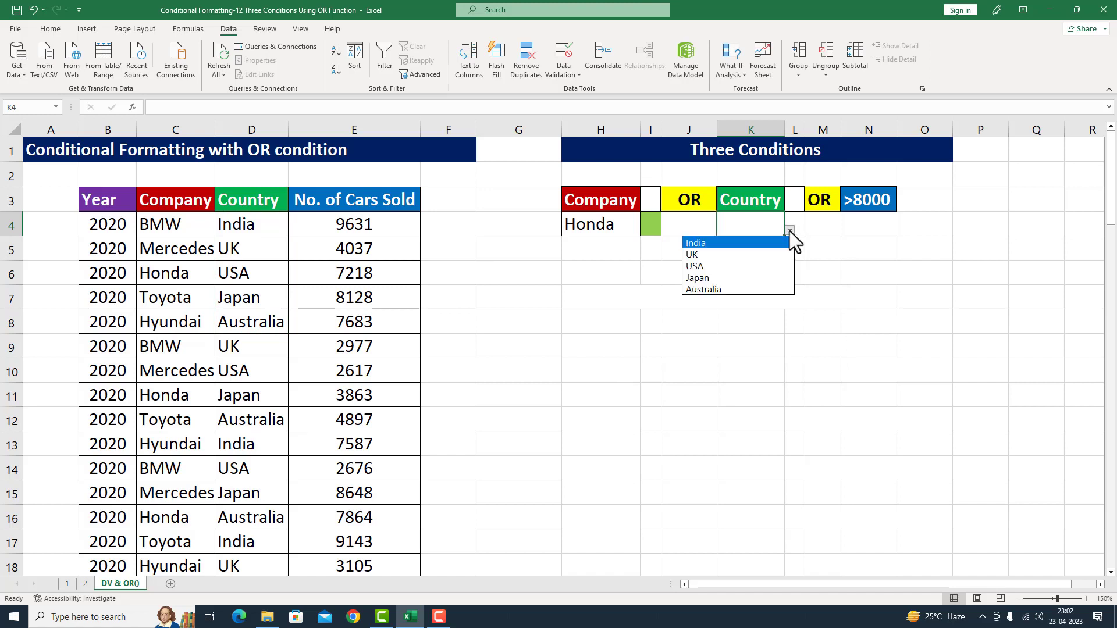
click(718, 265)
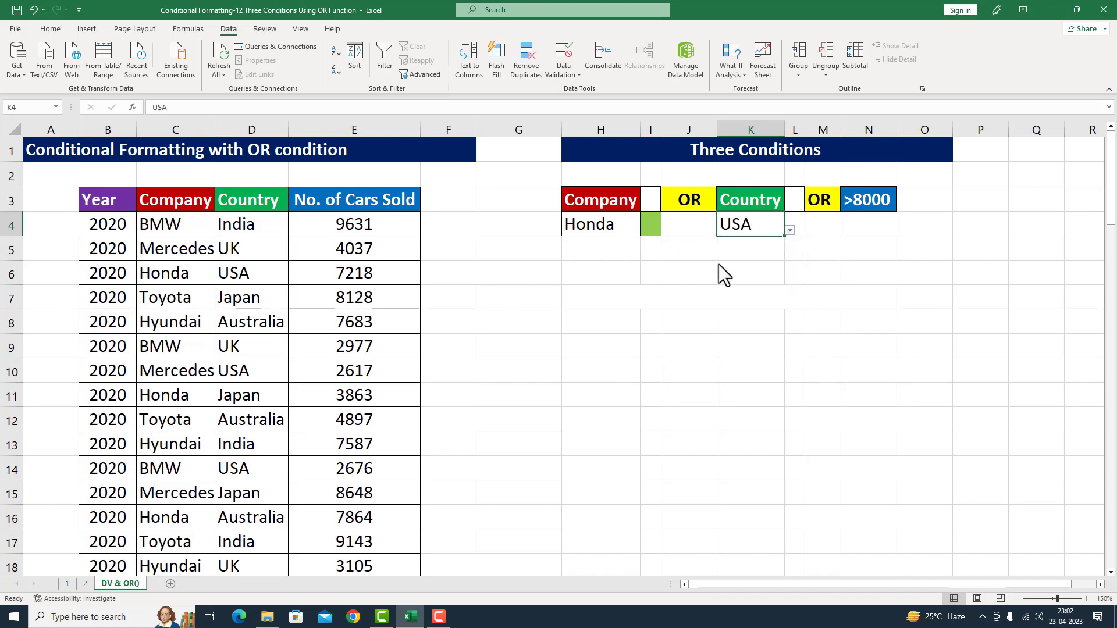
click(794, 224)
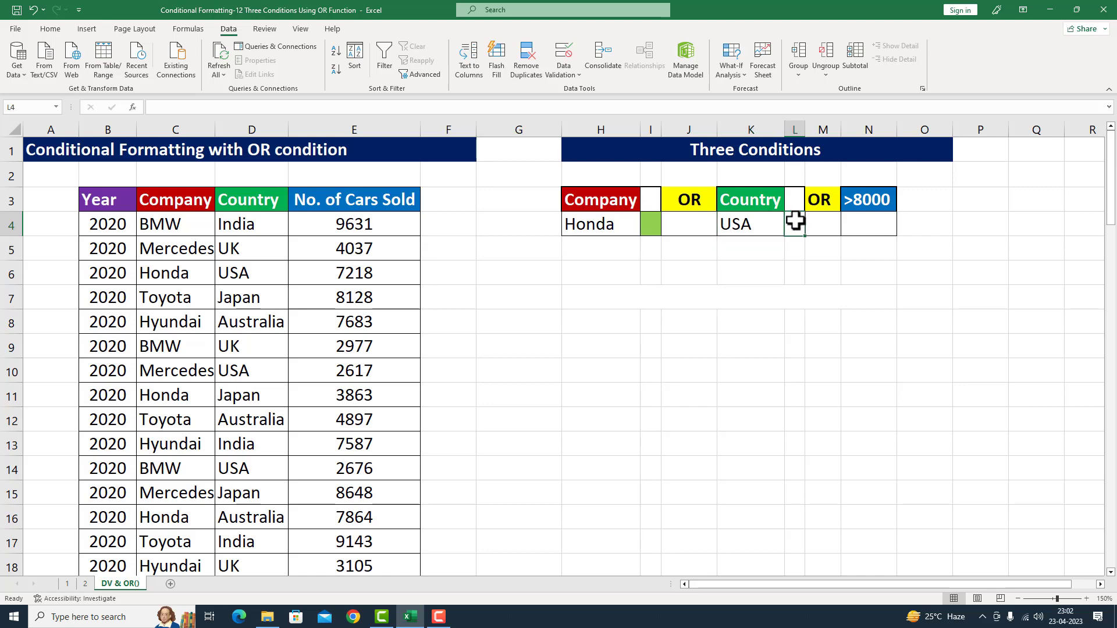
click(49, 30)
click(189, 69)
click(587, 317)
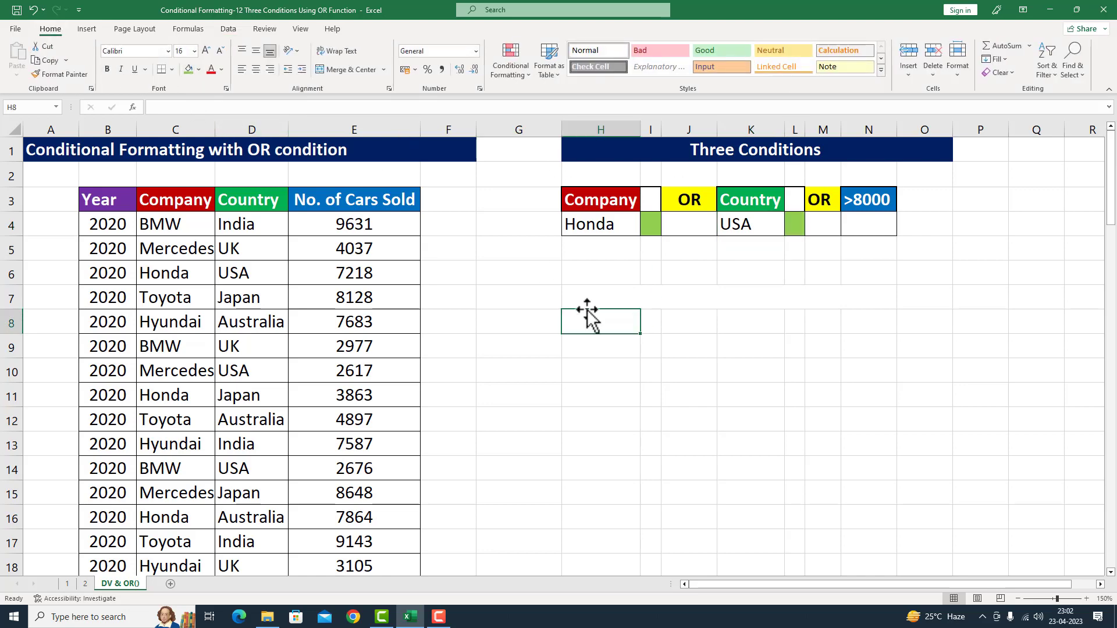
Step: Try Japan as the country in K4, and finally choose India from its drop-down list
click(735, 224)
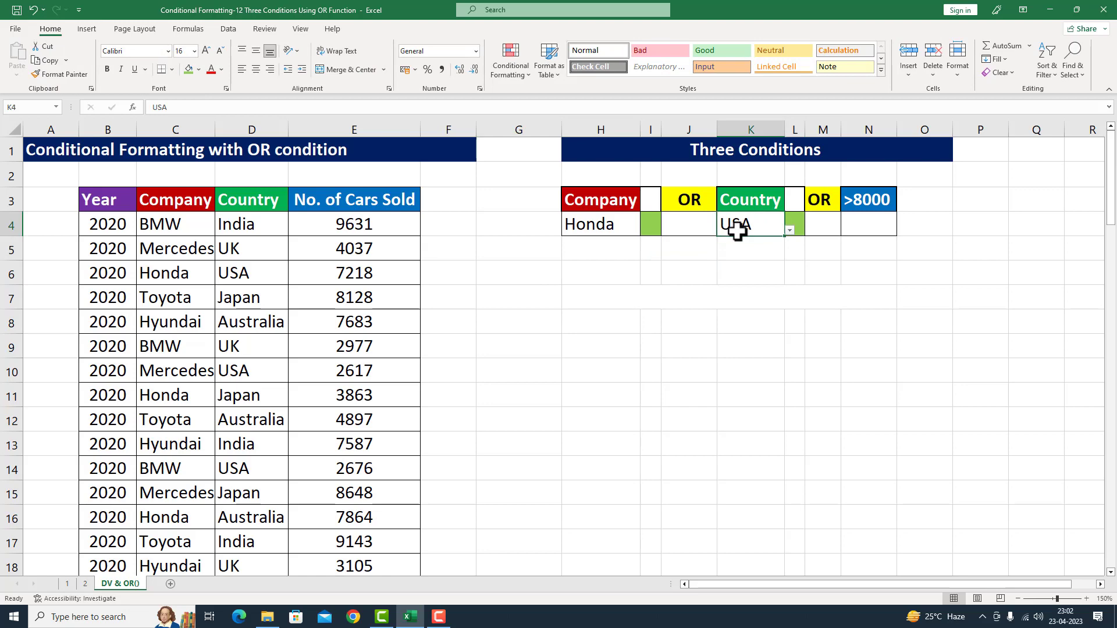
click(790, 231)
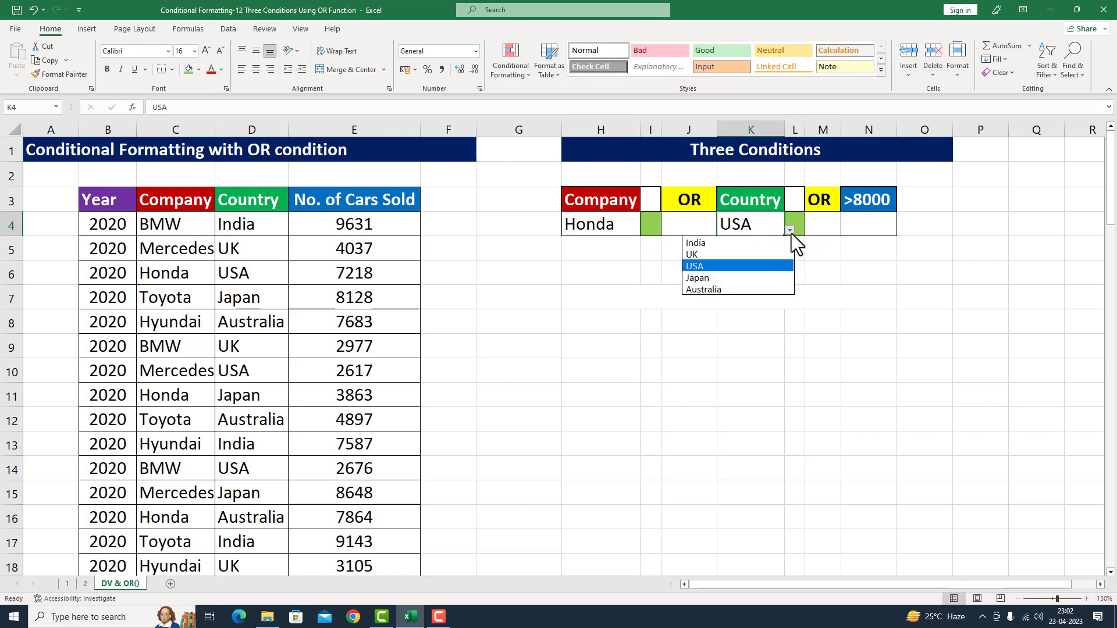
click(737, 278)
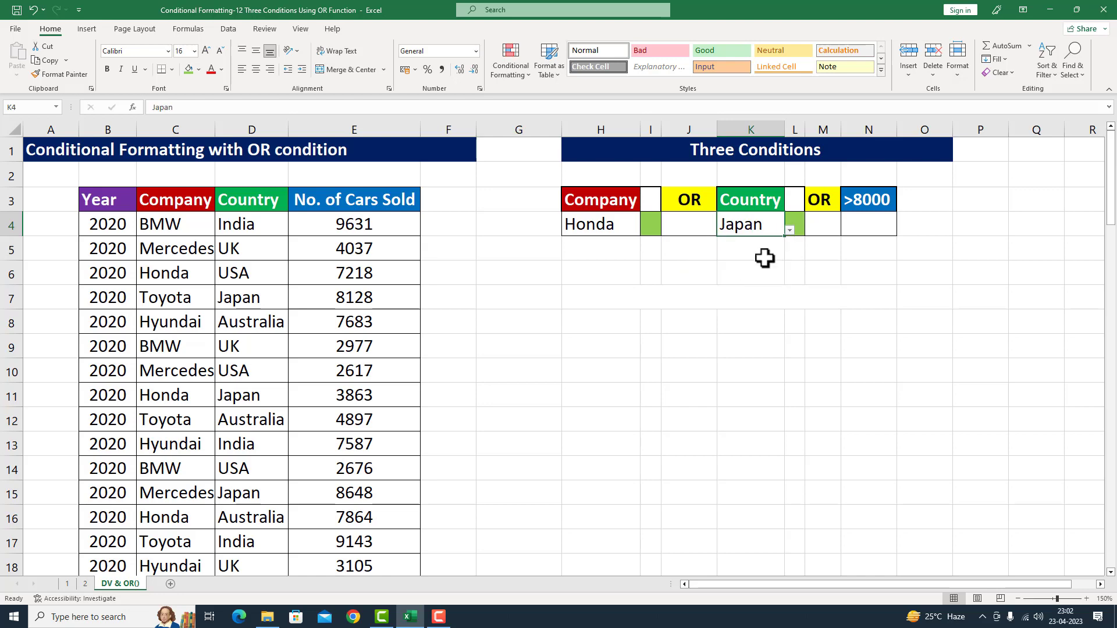
click(790, 231)
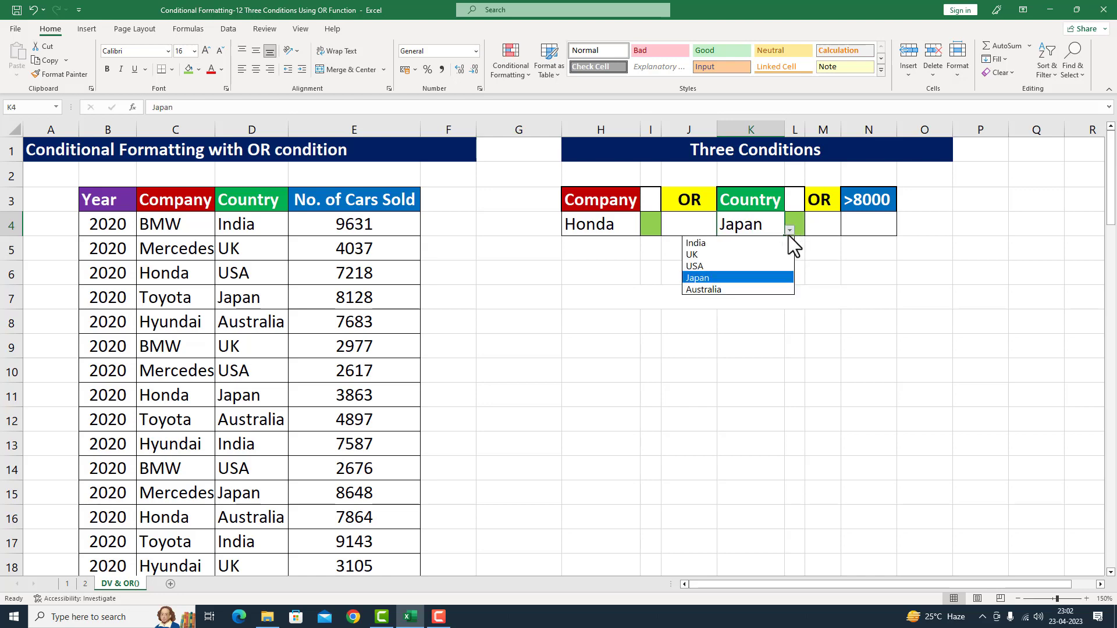
click(711, 244)
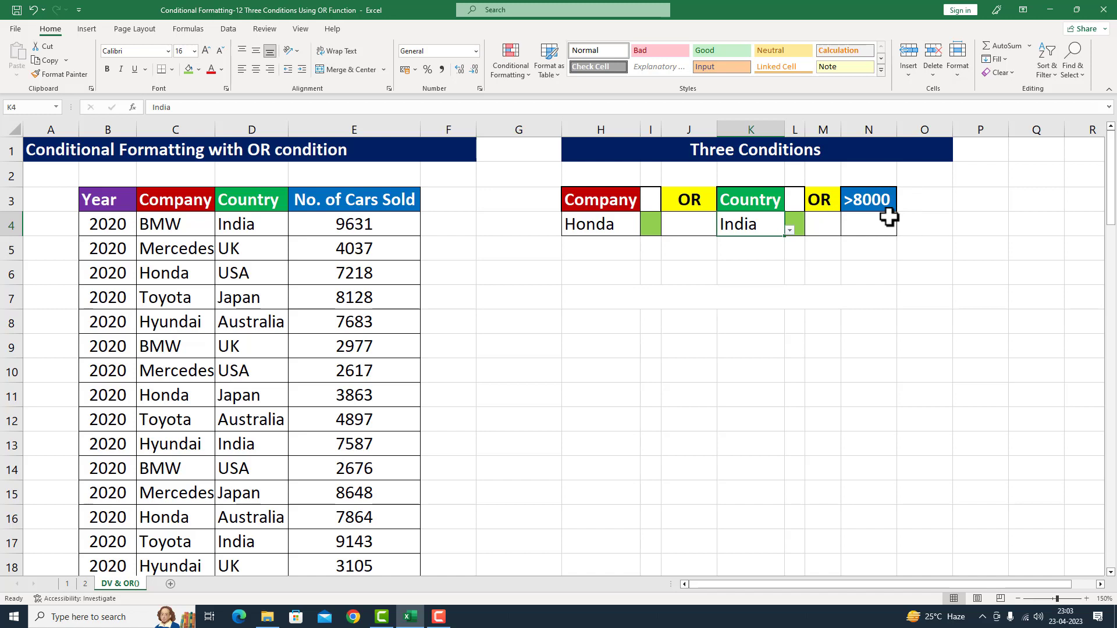
Step: Start a new conditional formatting rule for the sales figures in E4:E78, using a formula to determine which cells to format
click(348, 227)
drag(352, 232, 373, 588)
drag(372, 588, 379, 516)
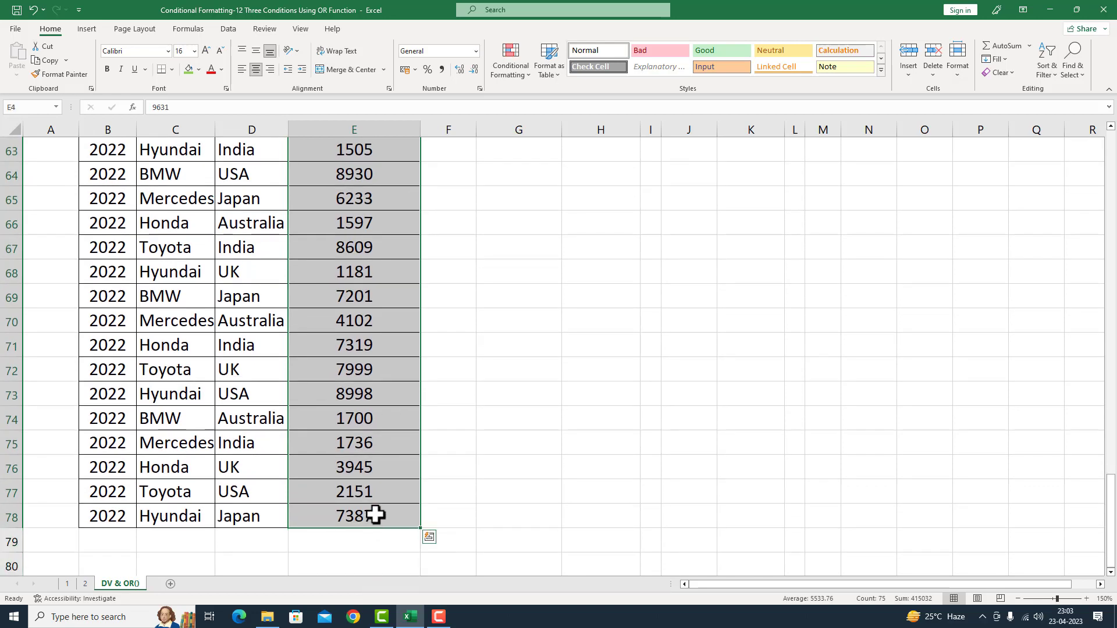
scroll(370, 447, up, 12)
scroll(371, 444, up, 9)
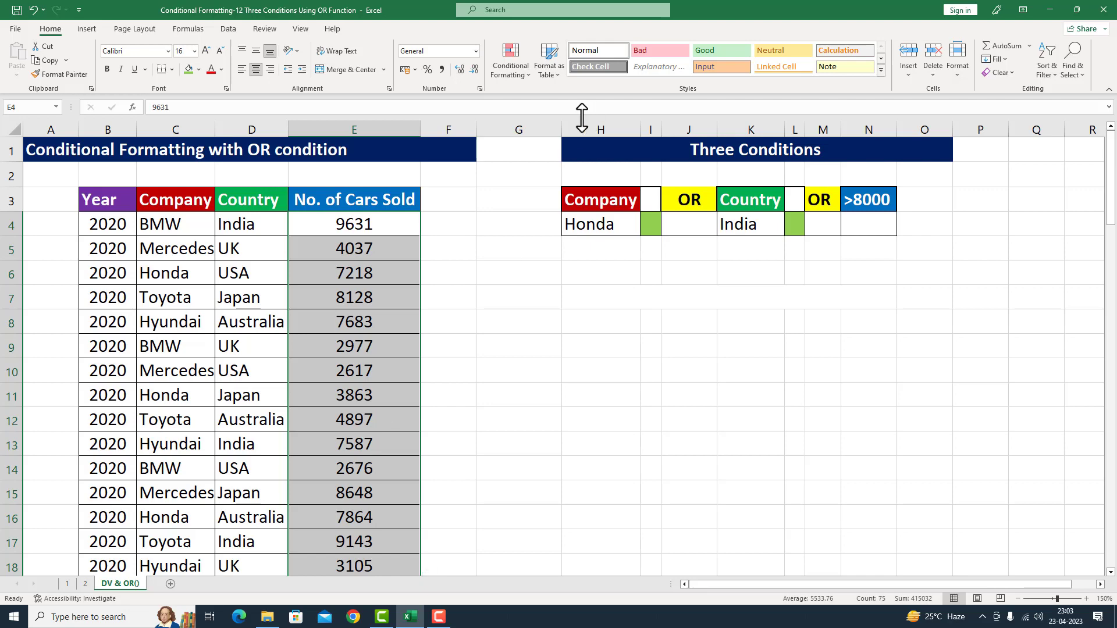
click(516, 51)
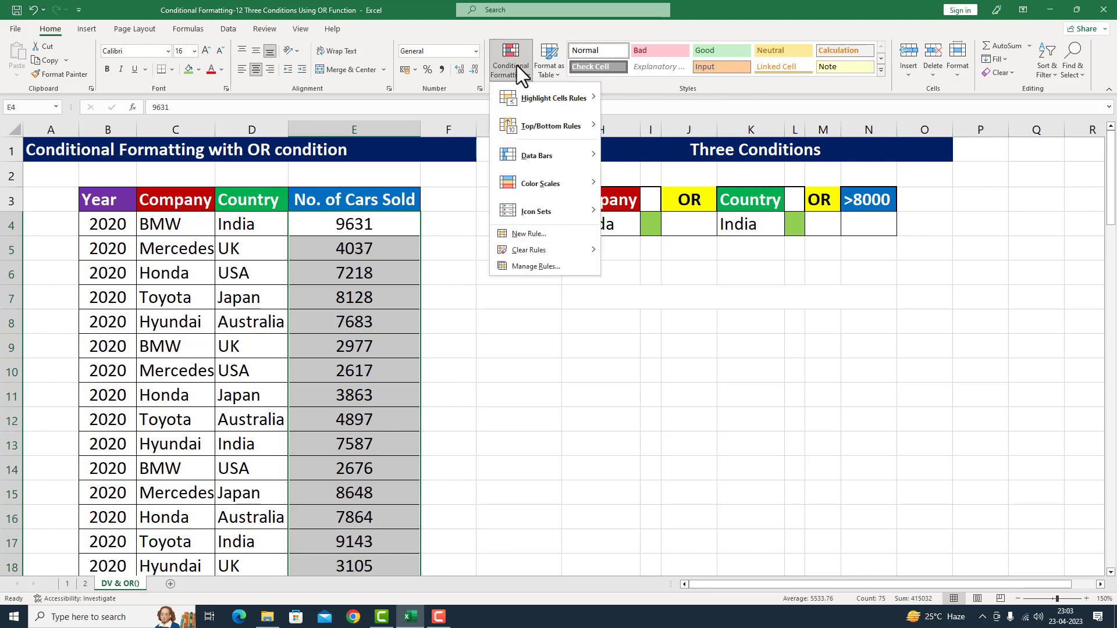
click(534, 233)
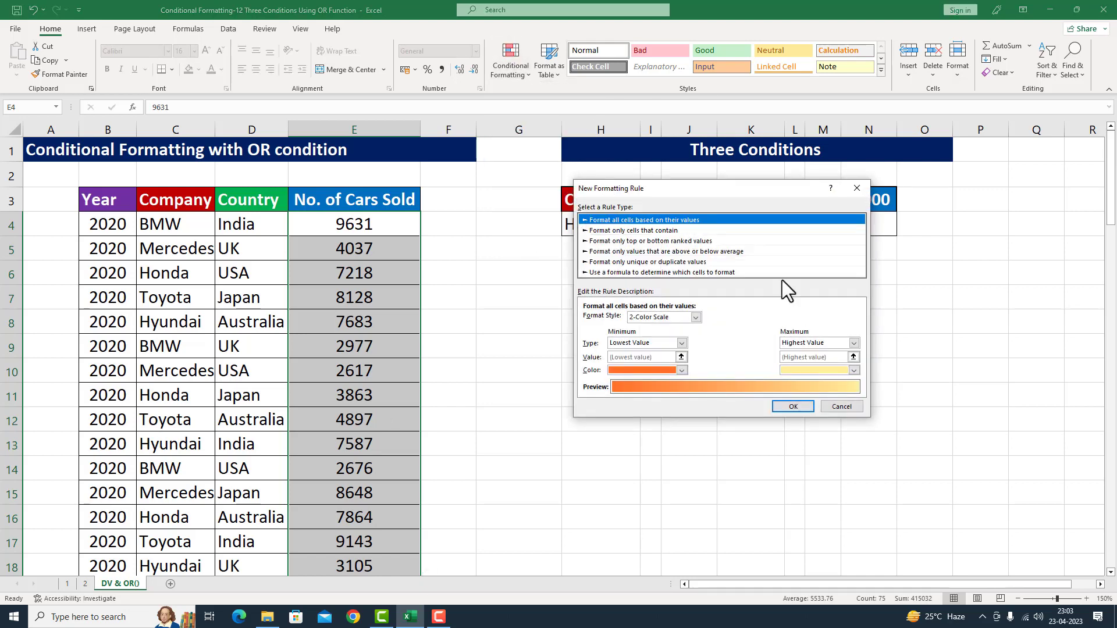
click(655, 272)
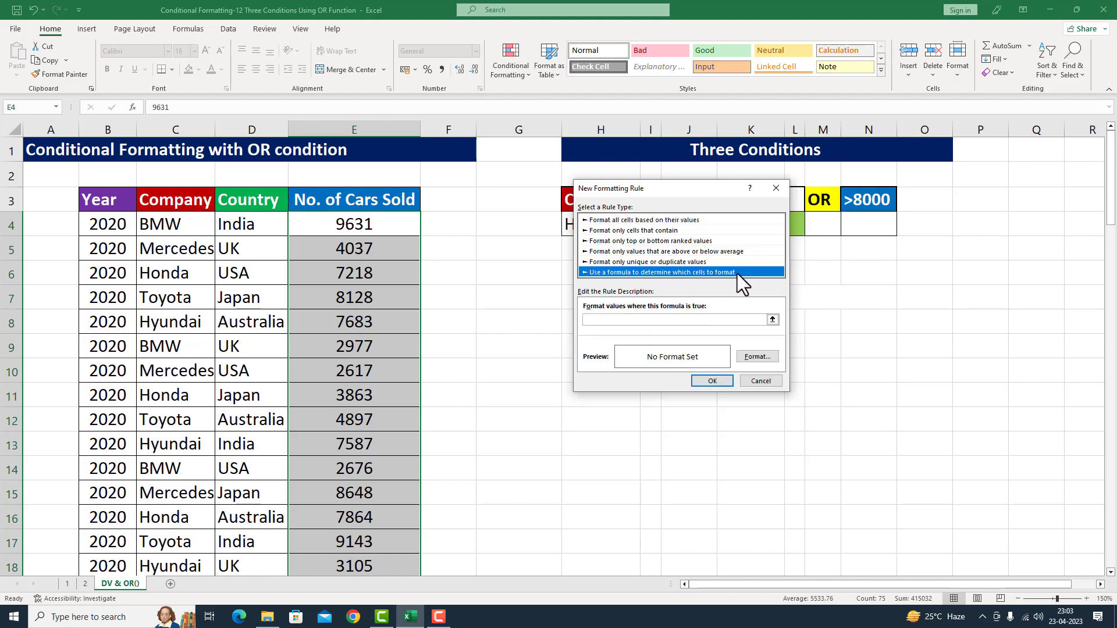
Step: Begin the rule formula with an OR function whose first condition is C4="$H$4", keeping the C4 reference relative
click(659, 318)
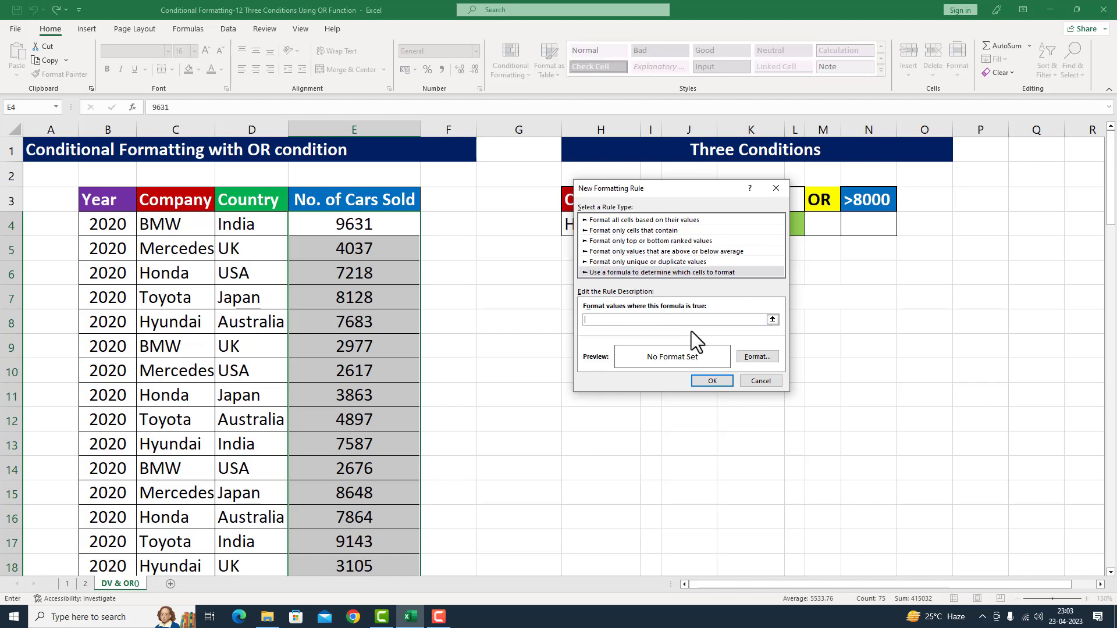
text(=OR()
drag(699, 183, 701, 256)
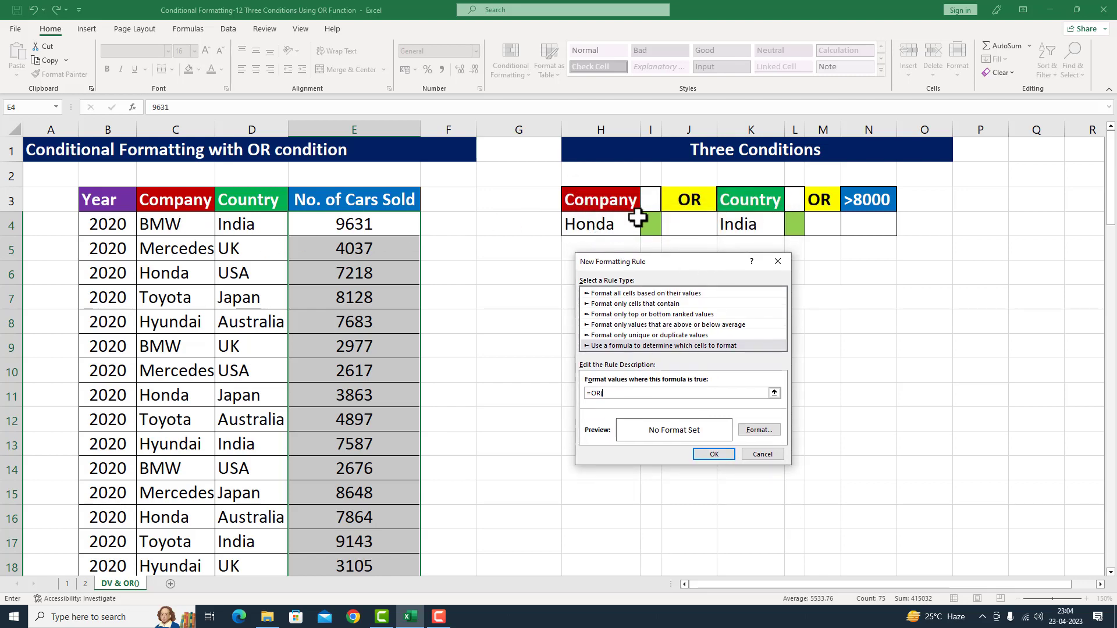
click(186, 224)
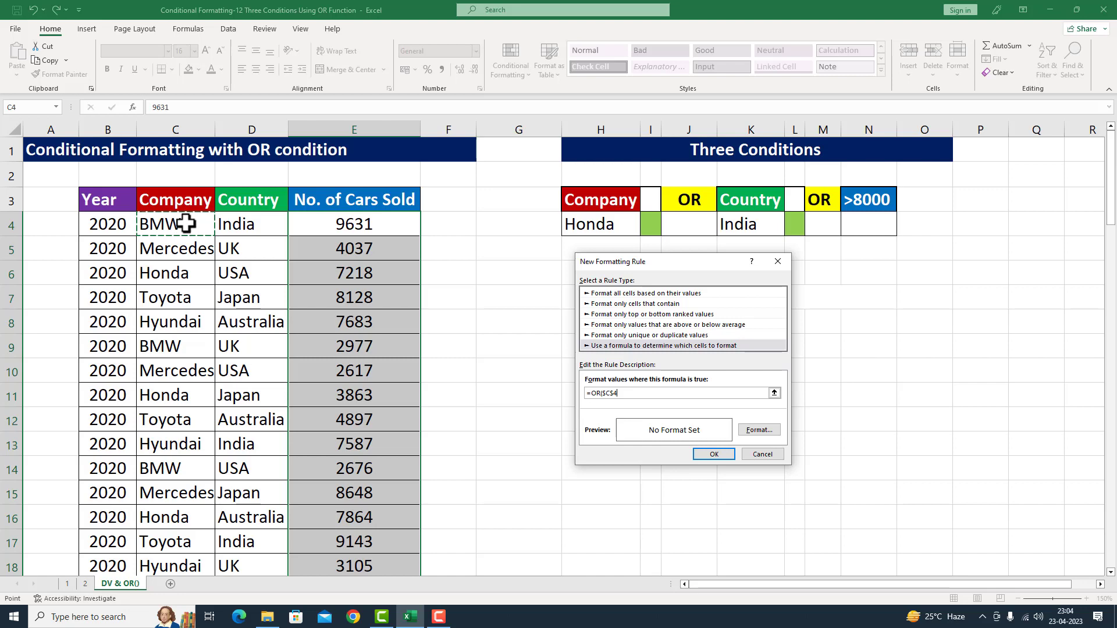
key(F4)
key(F4)
text(=)
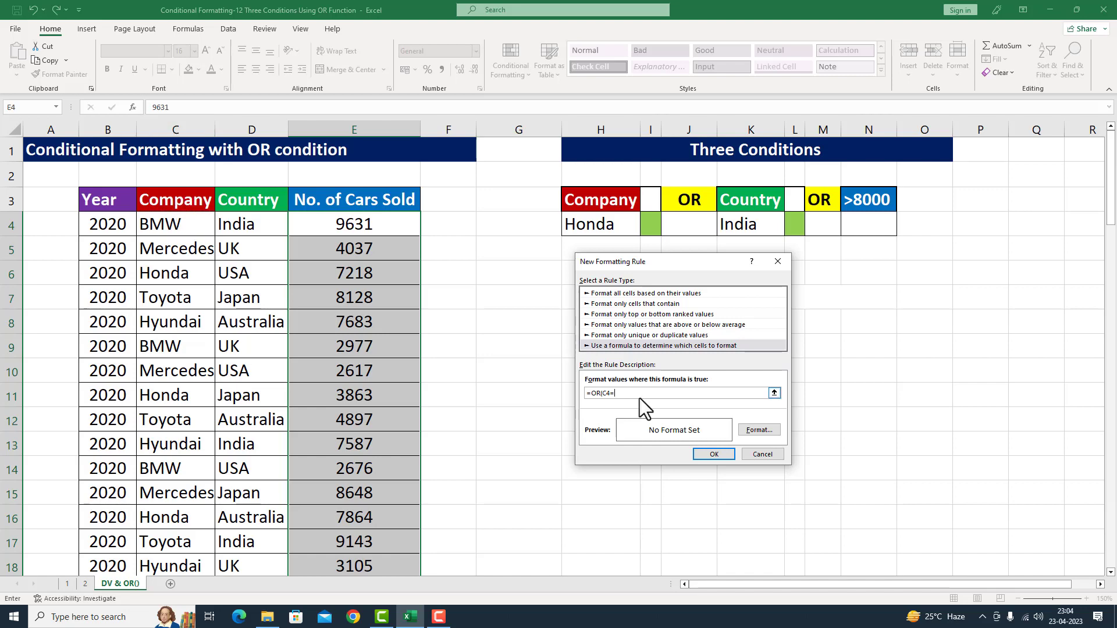
text("+)
click(616, 228)
Step: Add D4="$K$4" as the second condition of the OR formula, with D4 as a relative reference
click(254, 225)
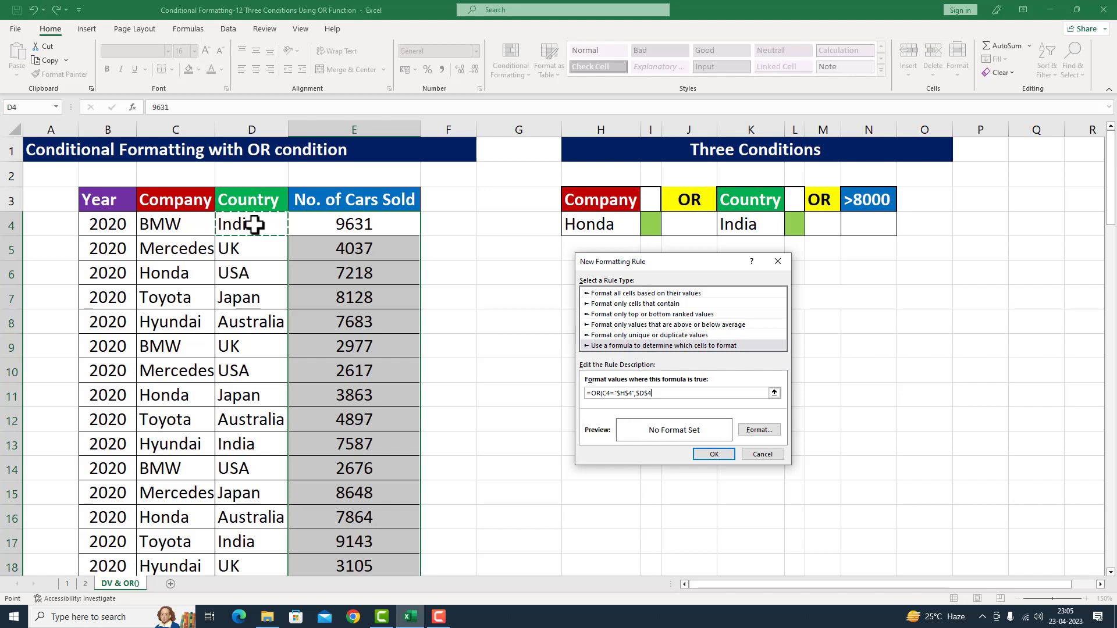
key(F4)
key(F4)
key(F4)
text(=)
click(747, 223)
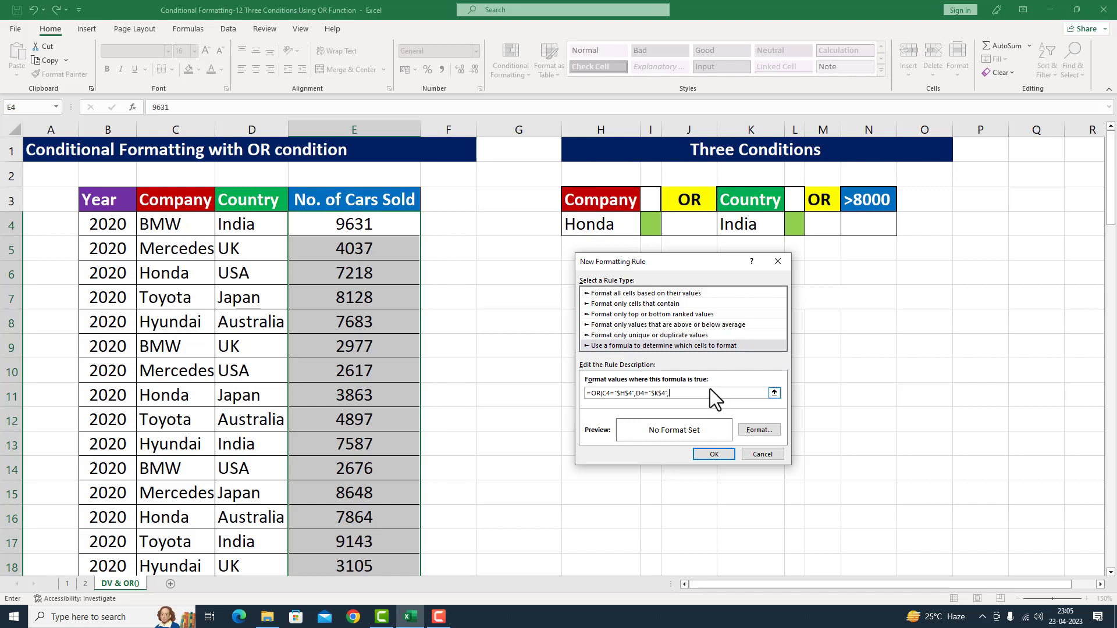
Step: Add E4>8000 as the third condition of the OR formula, with E4 as a relative reference
click(347, 226)
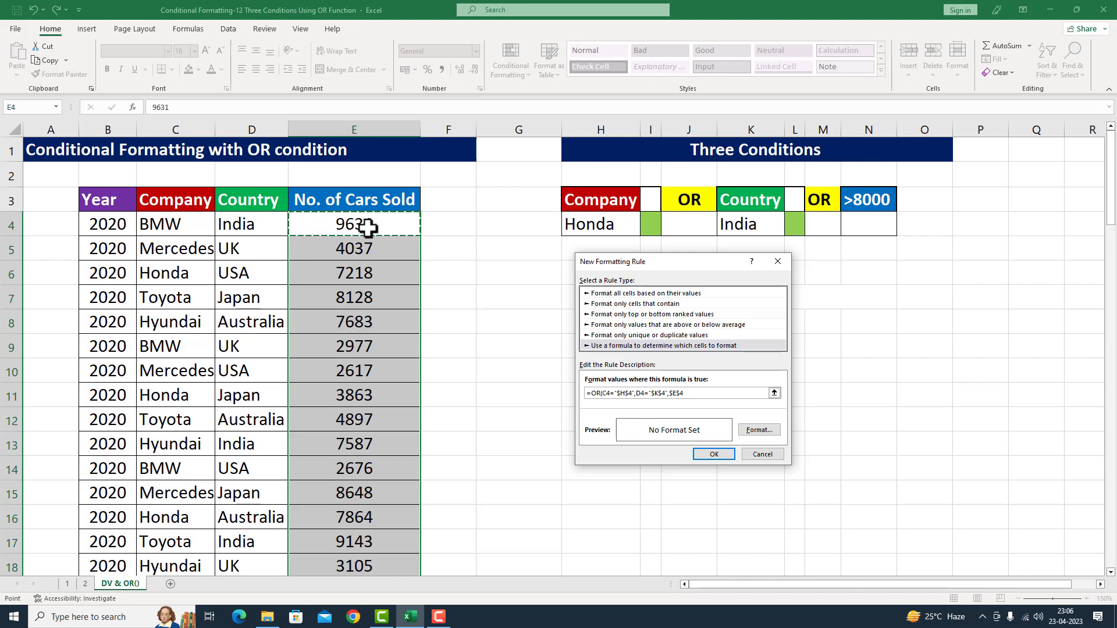
key(F4)
key(F4)
key(F4)
key(F2)
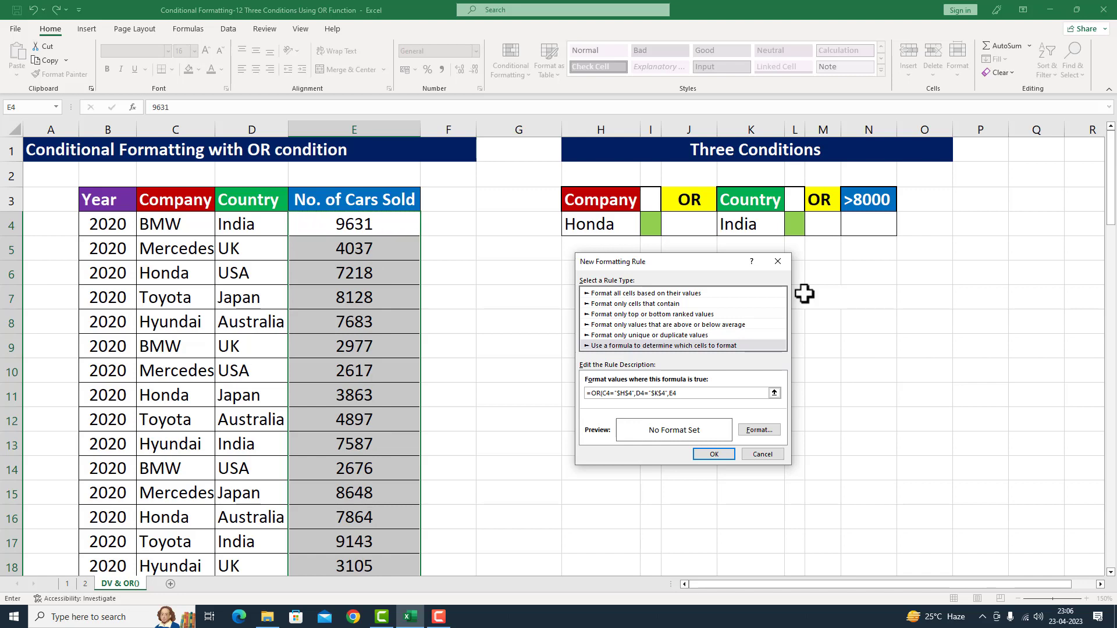
text(>8000)
Step: Give the rule a light blue fill with a bold yellow font, and apply it to the selected sales figures
click(749, 432)
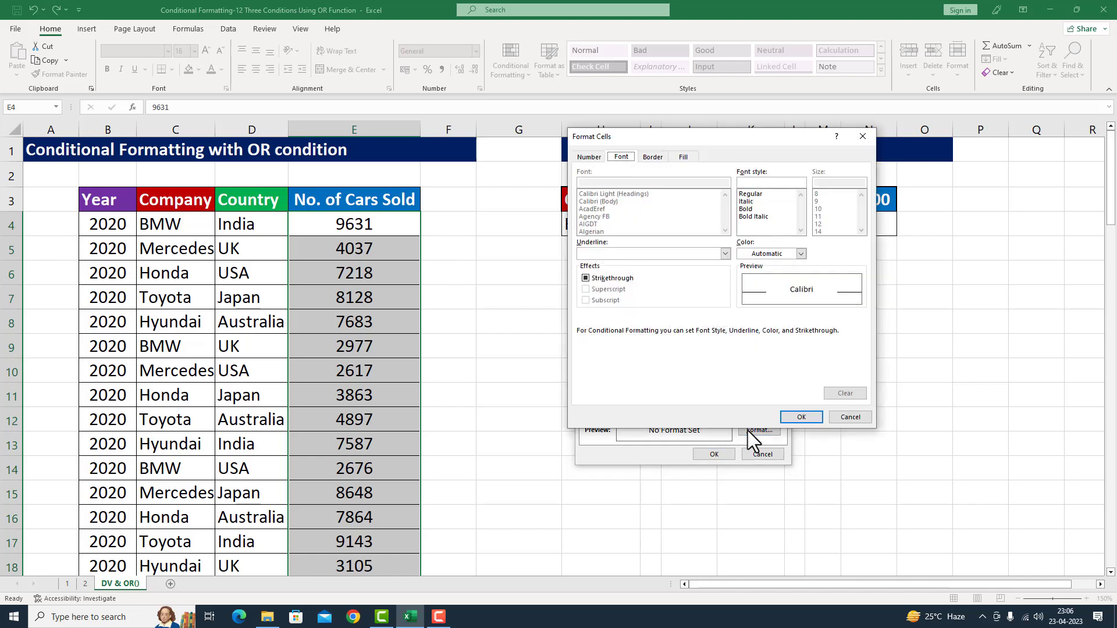
click(684, 157)
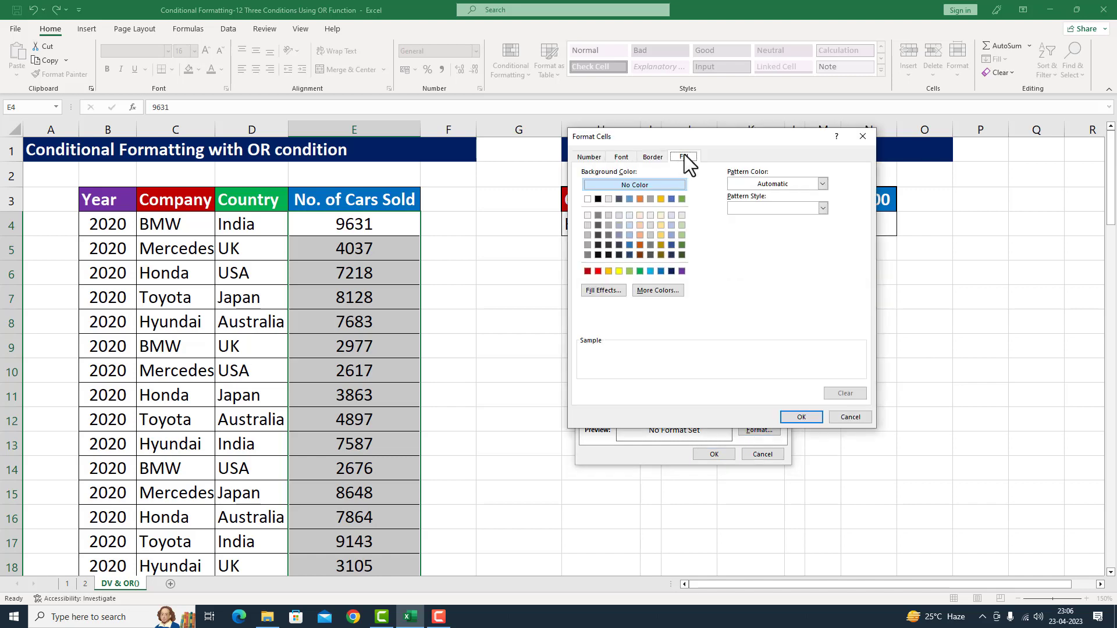
click(650, 271)
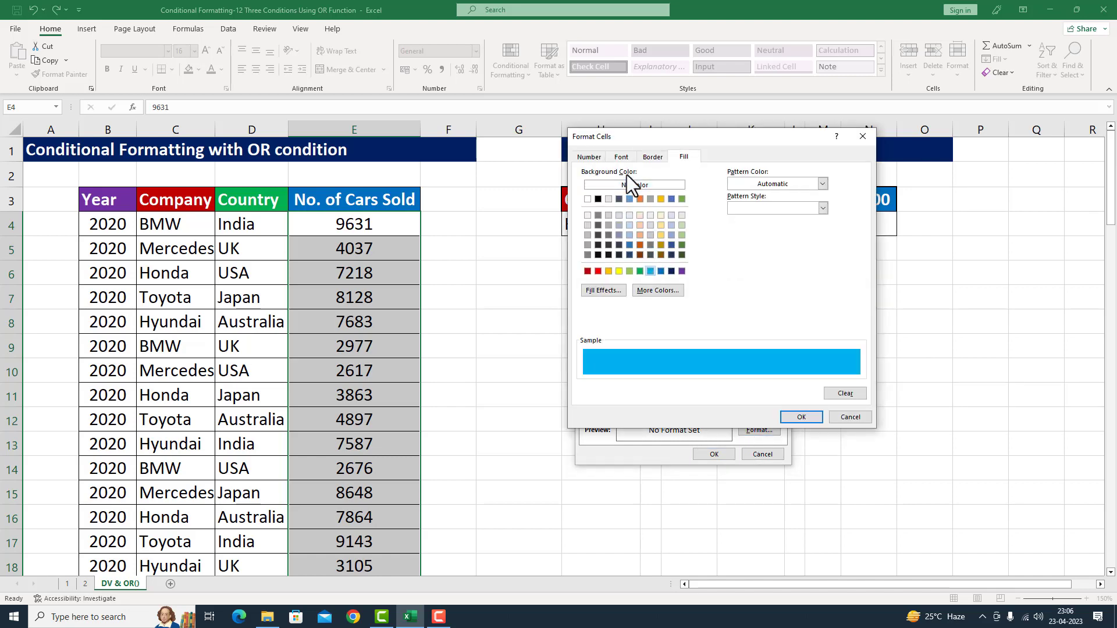
click(623, 157)
click(801, 254)
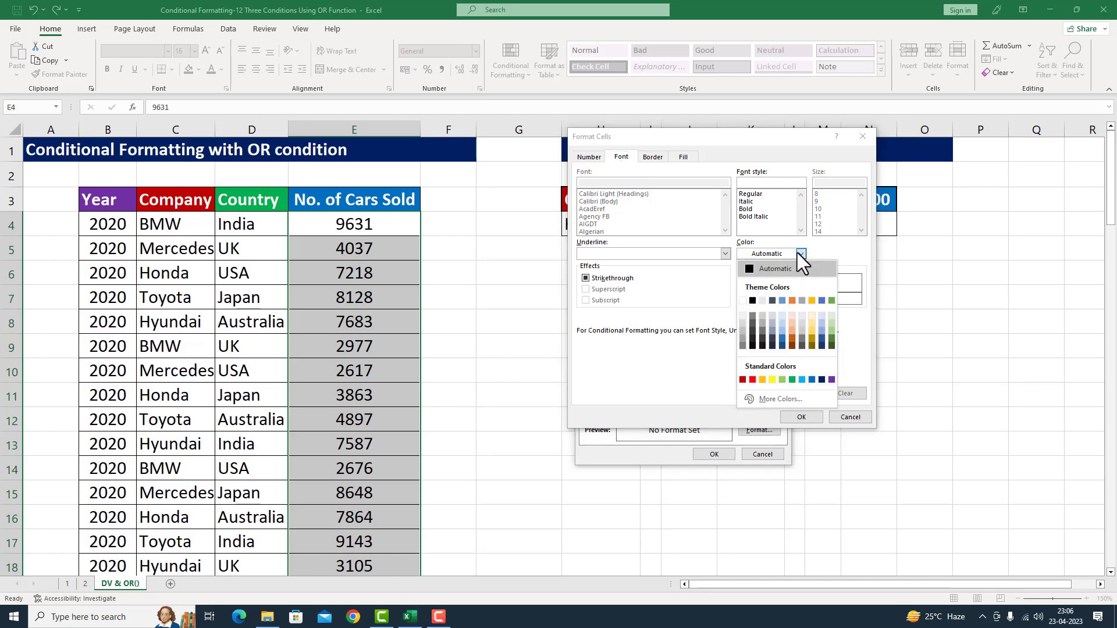
click(772, 379)
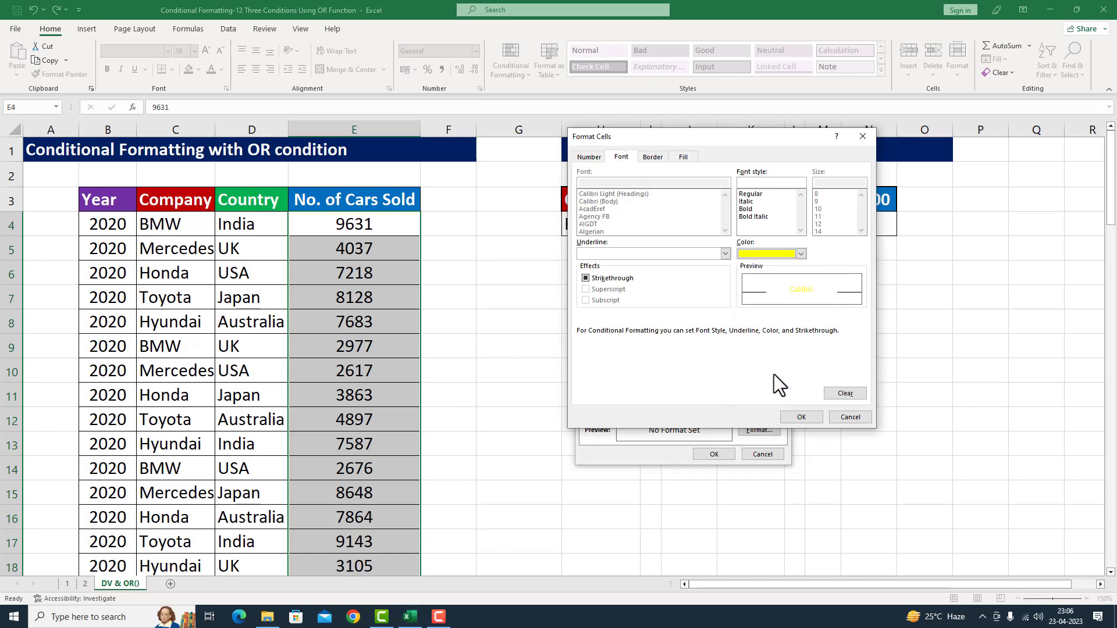
click(747, 209)
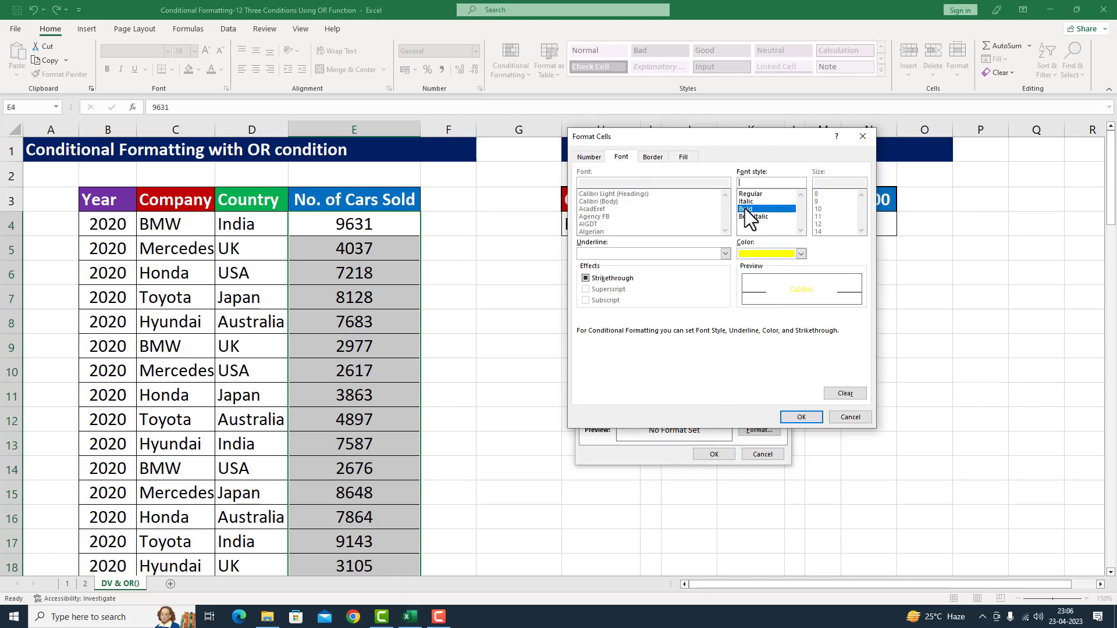
click(797, 417)
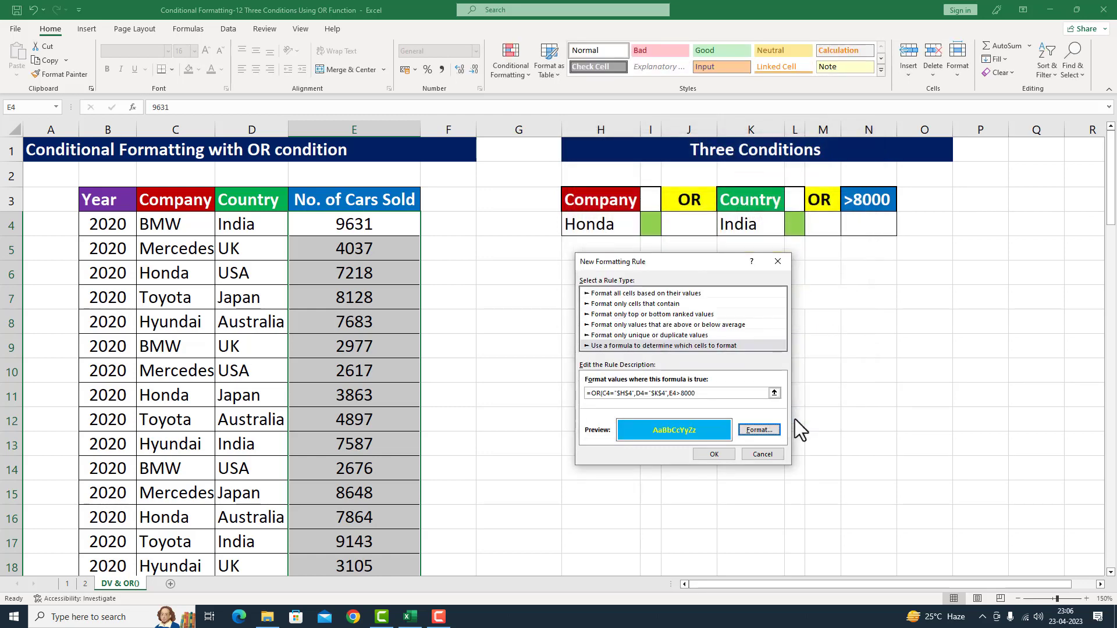
click(715, 455)
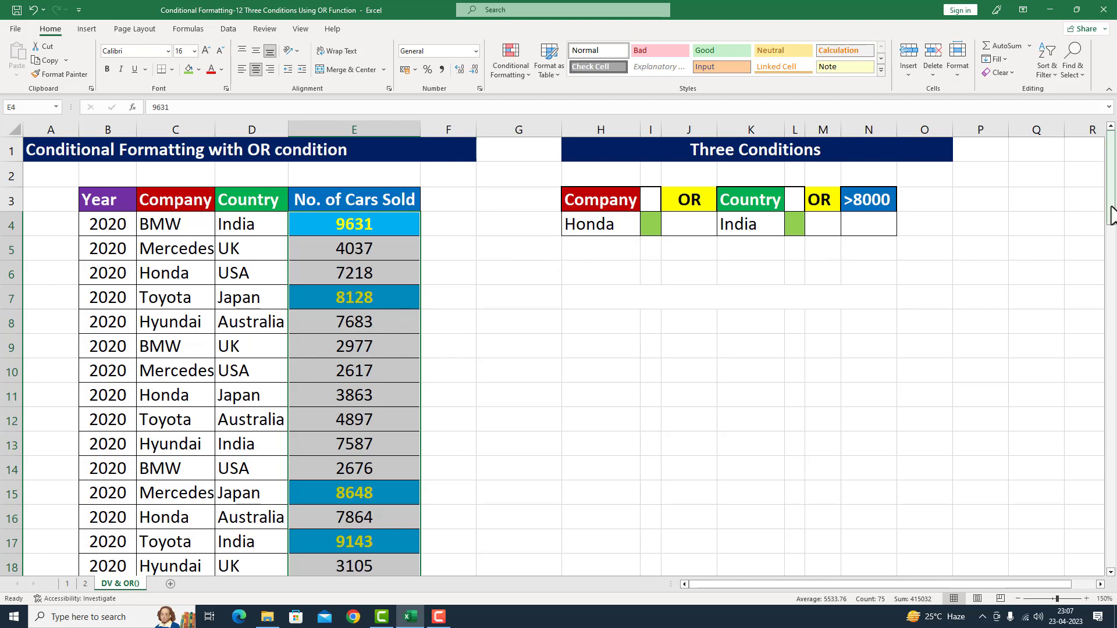
Step: Choose BMW as the company in H4 and check which sales figures down the table are highlighted
mouse_move(1110, 210)
mouse_down()
mouse_move(1102, 566)
mouse_move(1101, 198)
mouse_up()
click(624, 223)
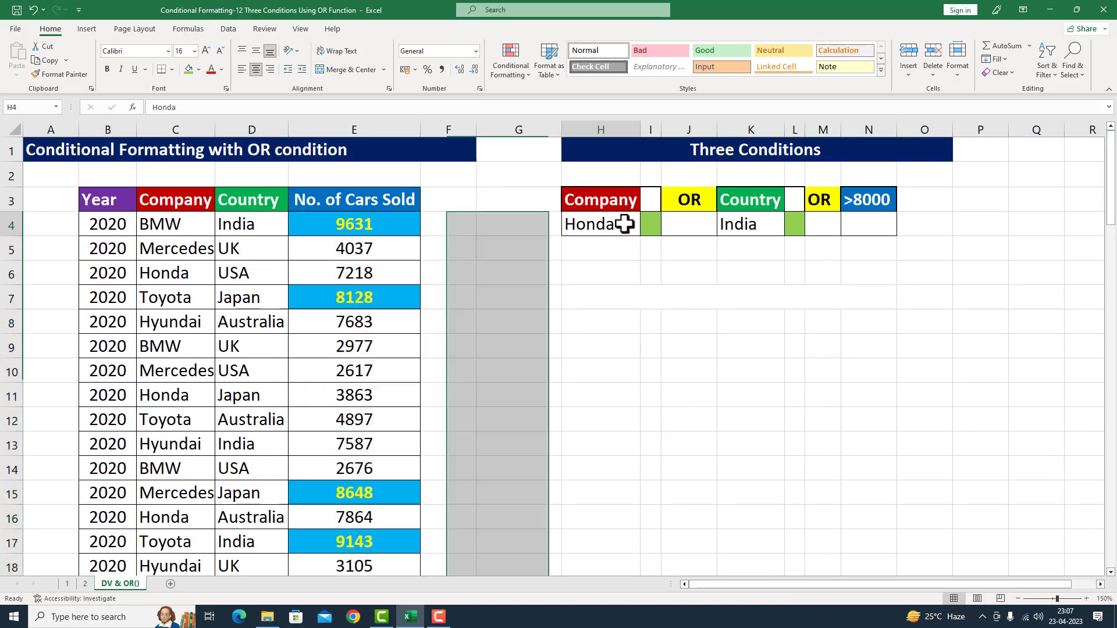
click(645, 231)
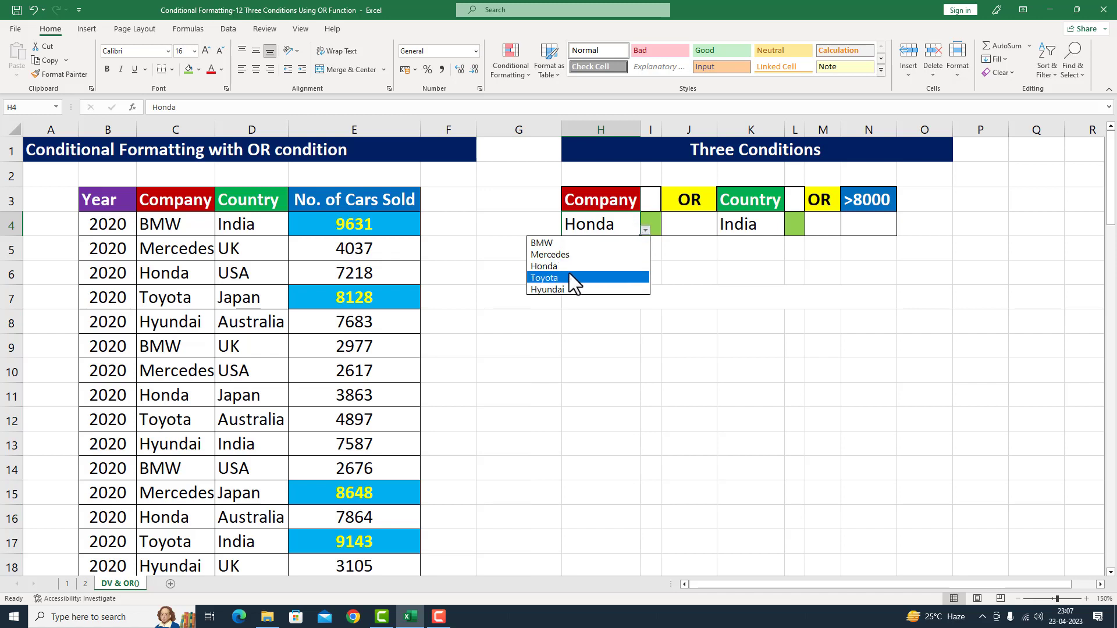
click(552, 246)
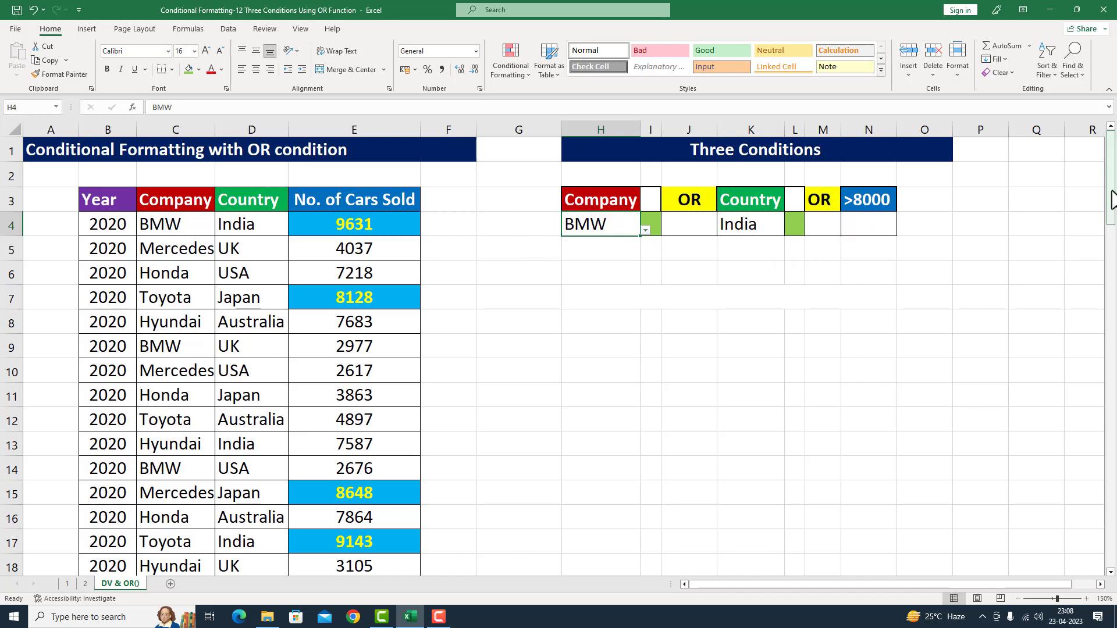
drag(1111, 200, 1111, 279)
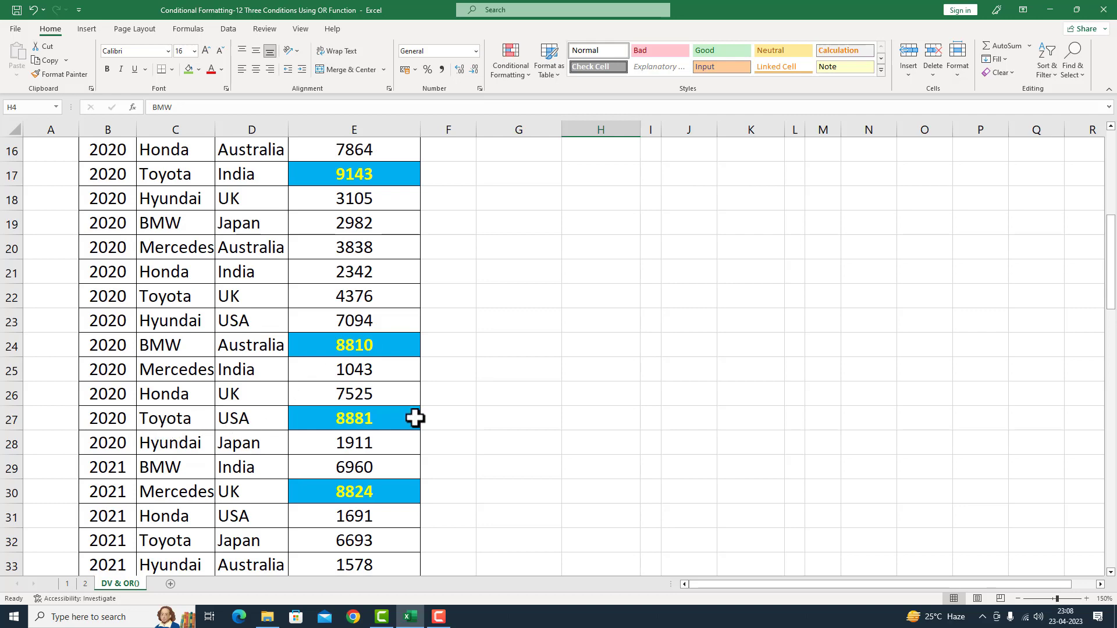
scroll(415, 418, up, 5)
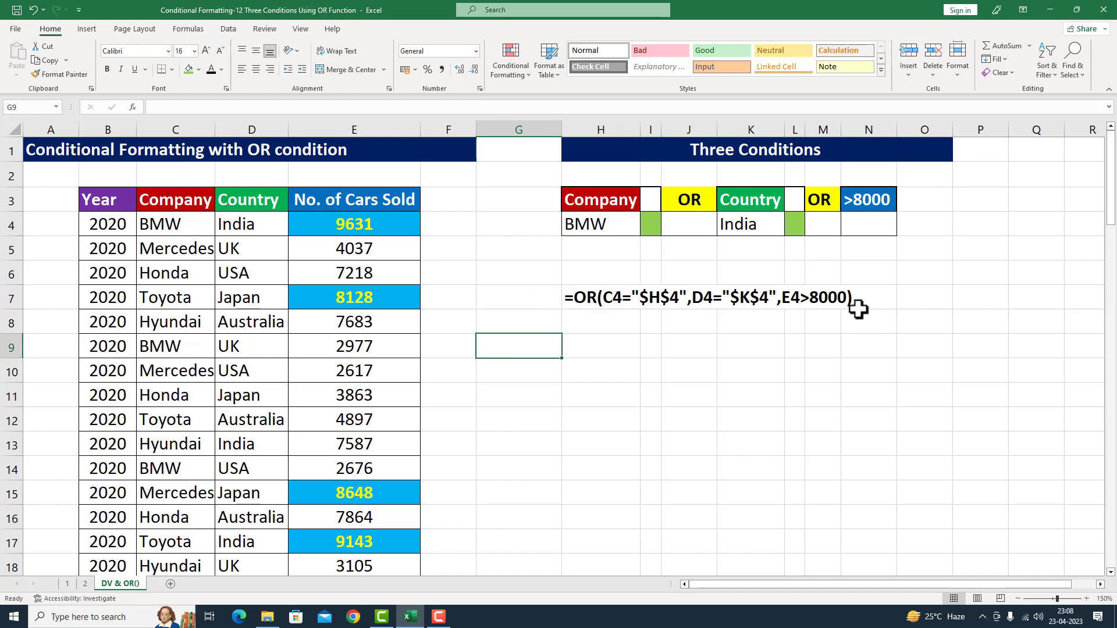
click(680, 360)
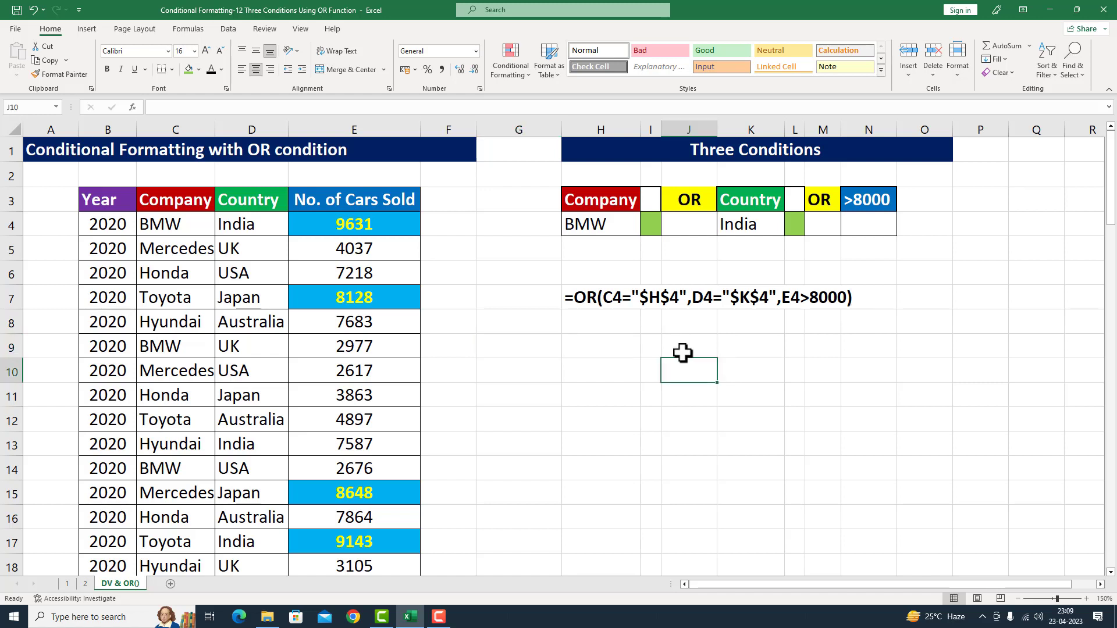